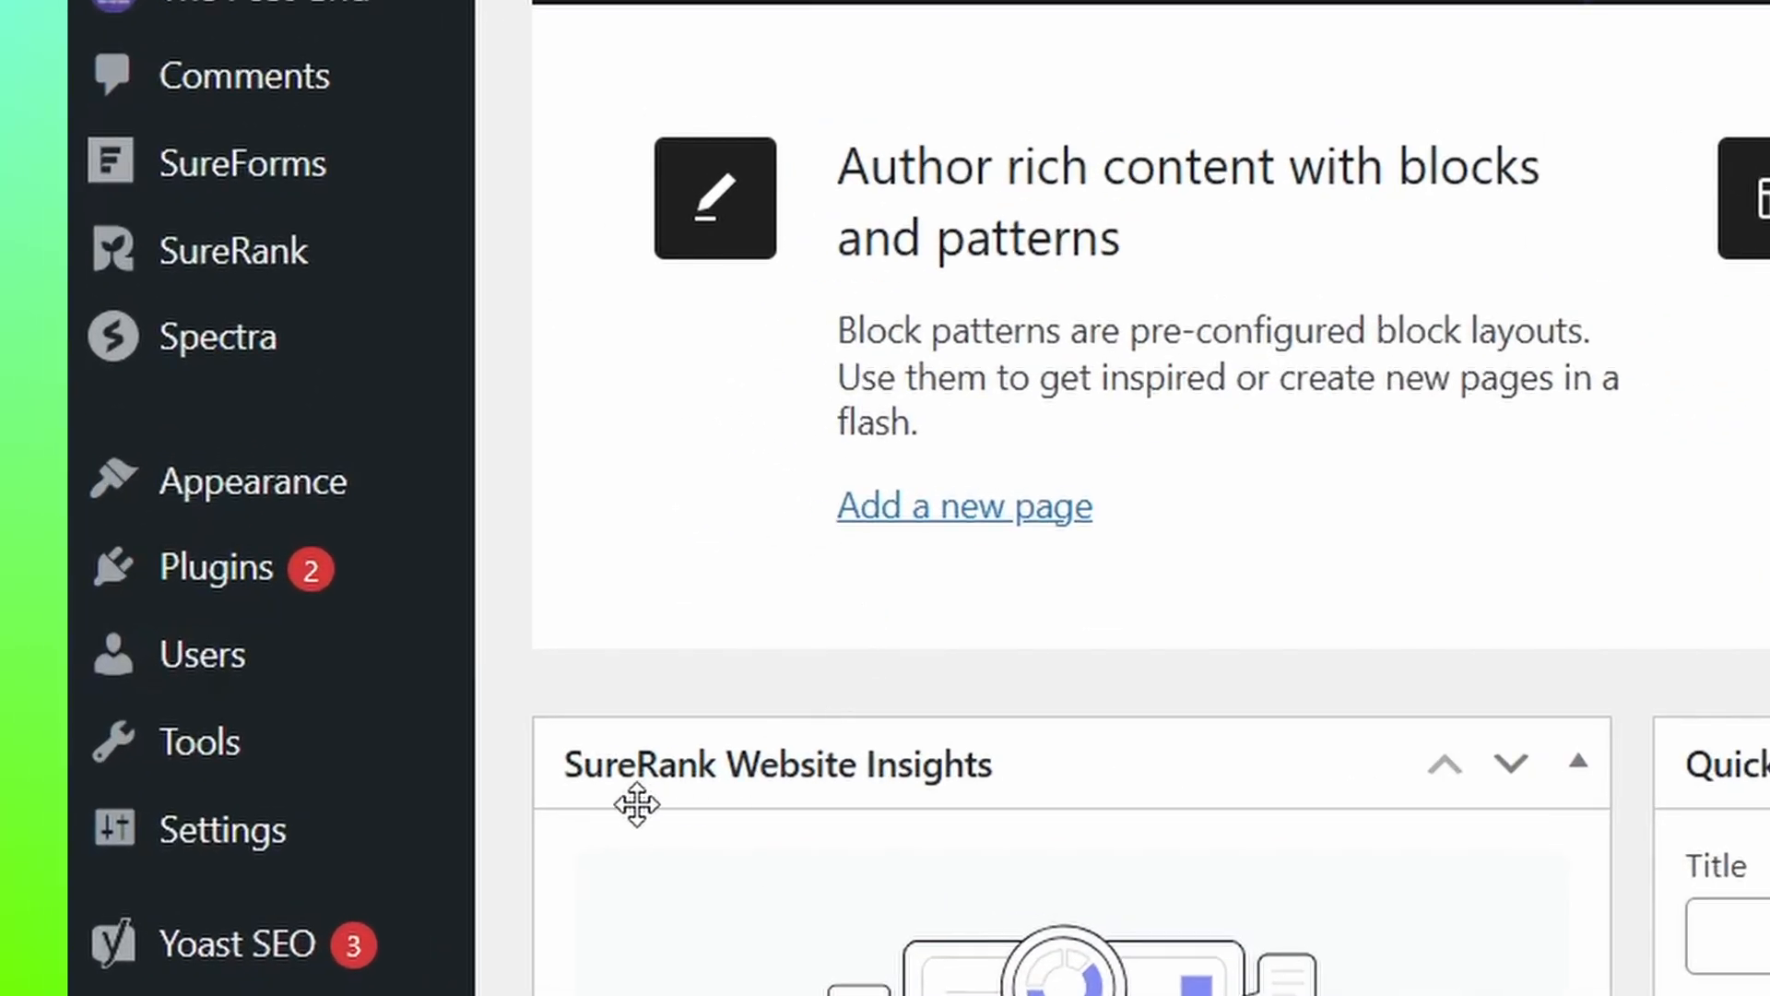
Search the plugin directory for "Woo", then install and activate the WooCommerce plugin.
mouse_move(104, 742)
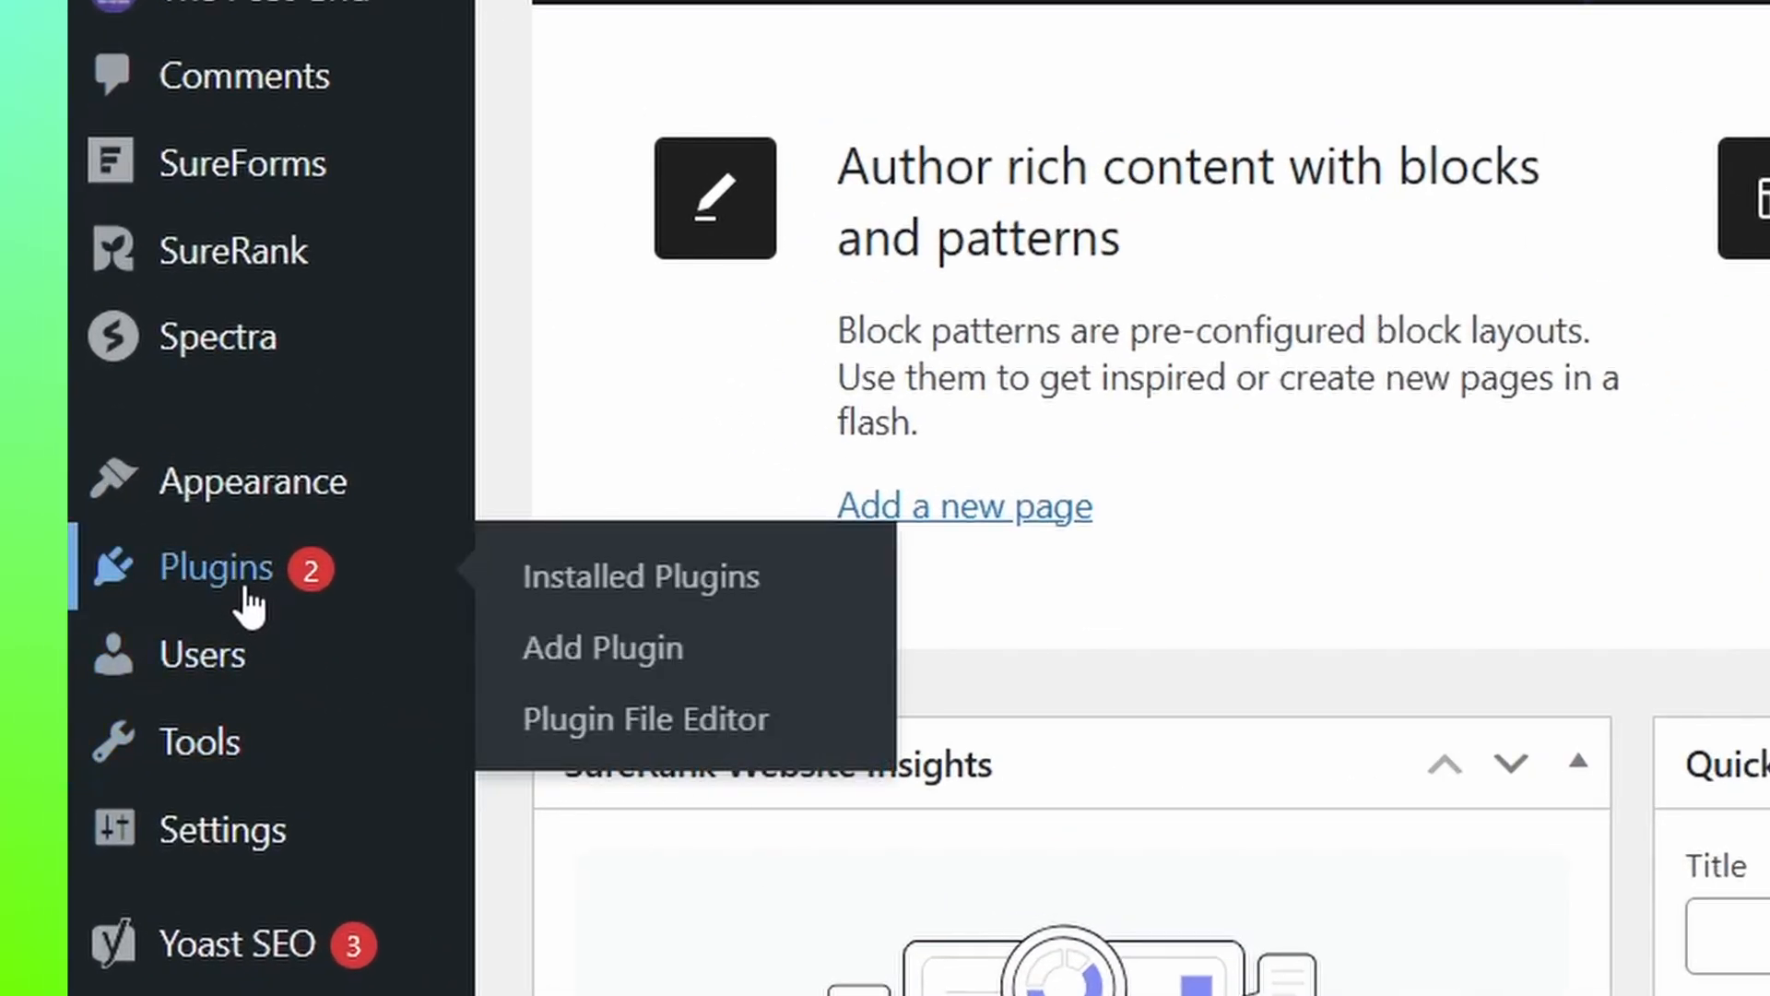
left_click(586, 657)
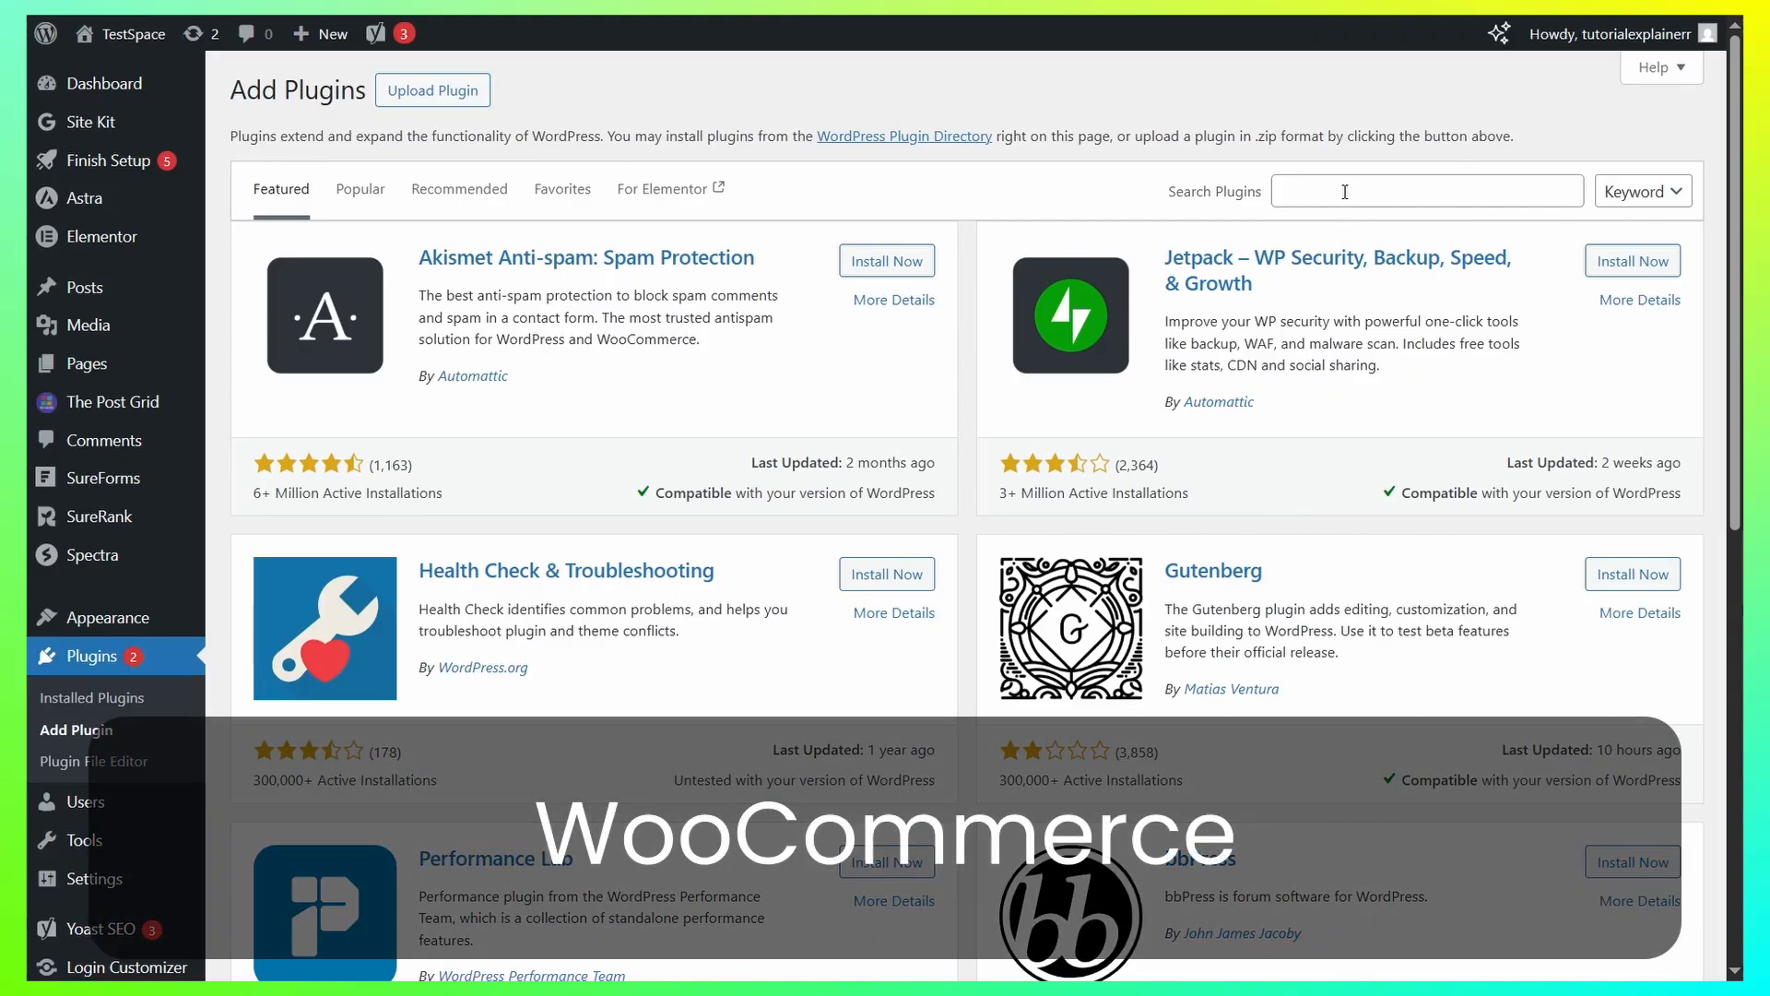
left_click(1345, 191)
type("Woo")
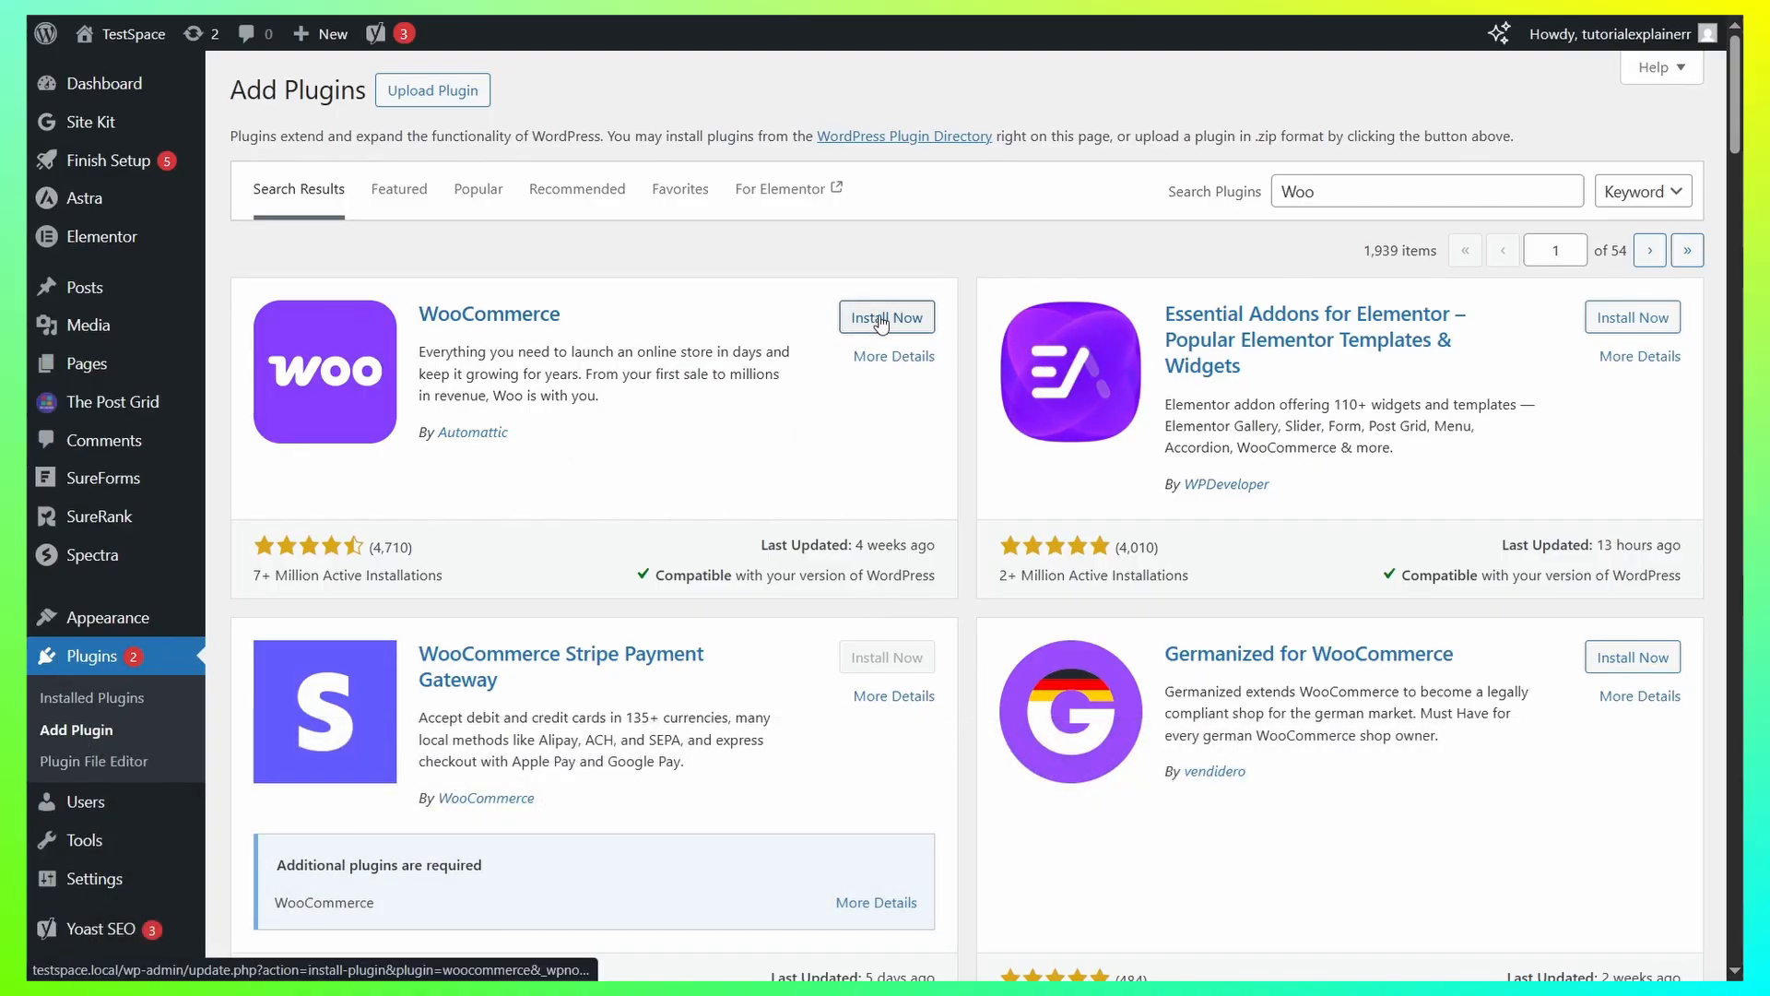
left_click(883, 318)
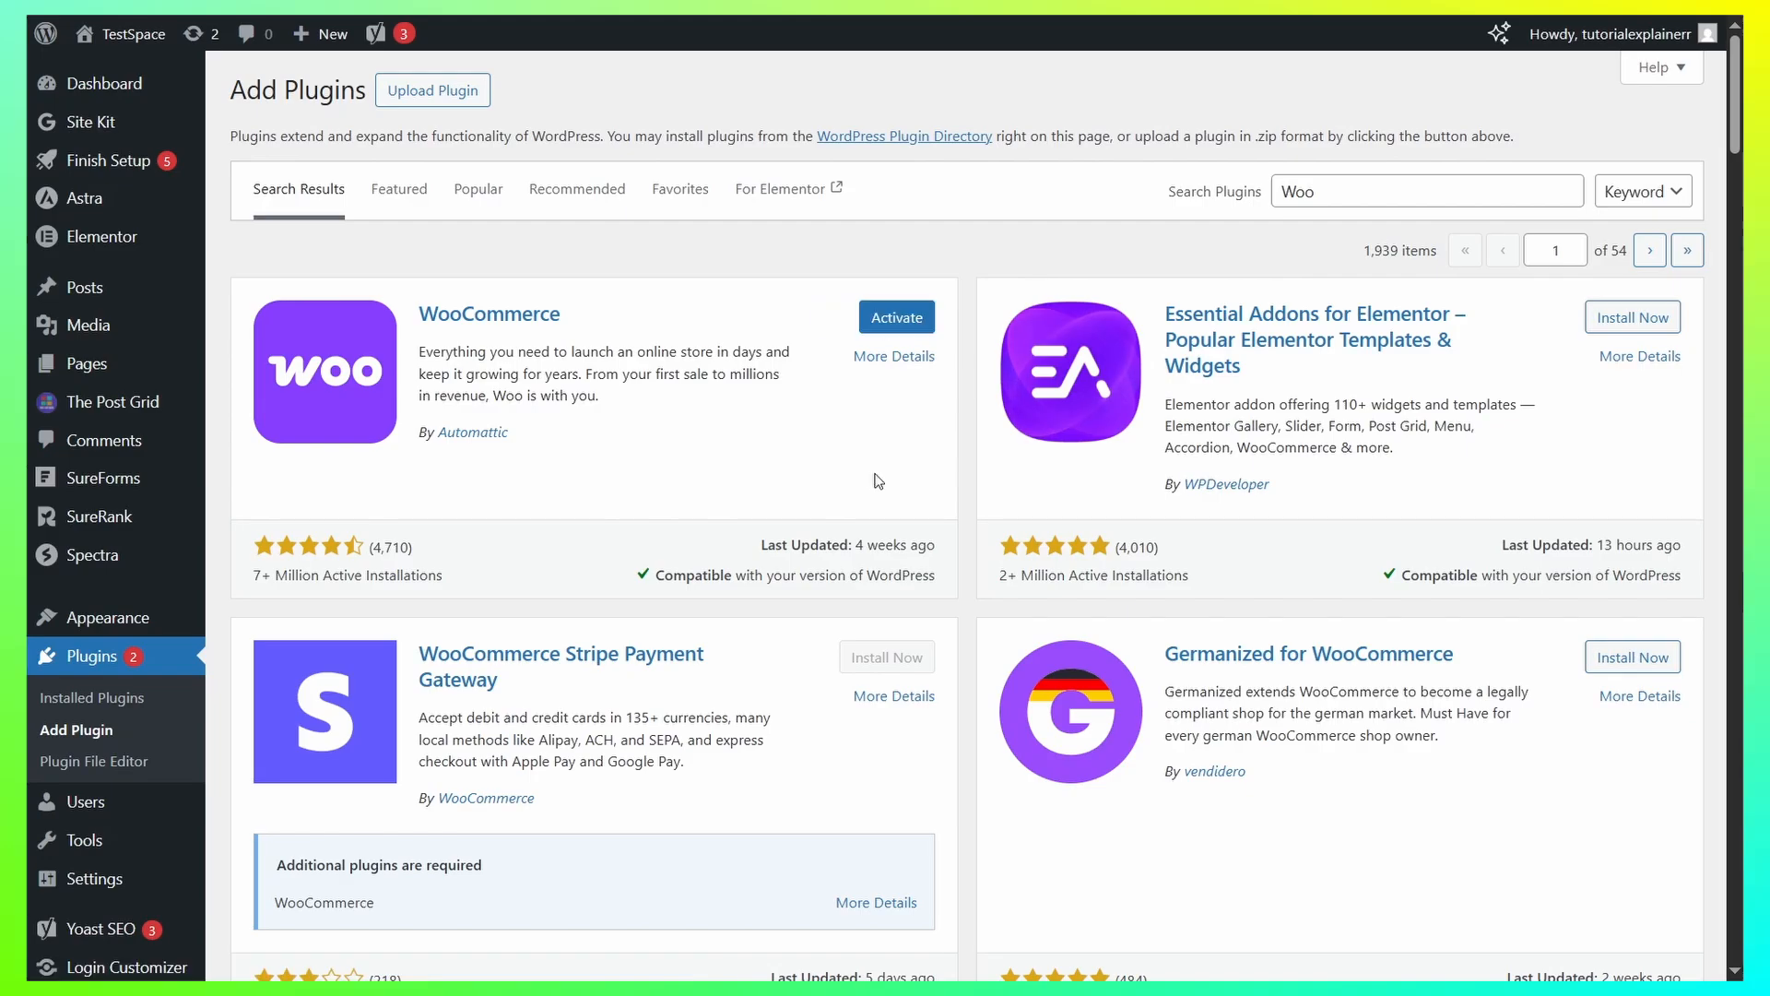
left_click(910, 319)
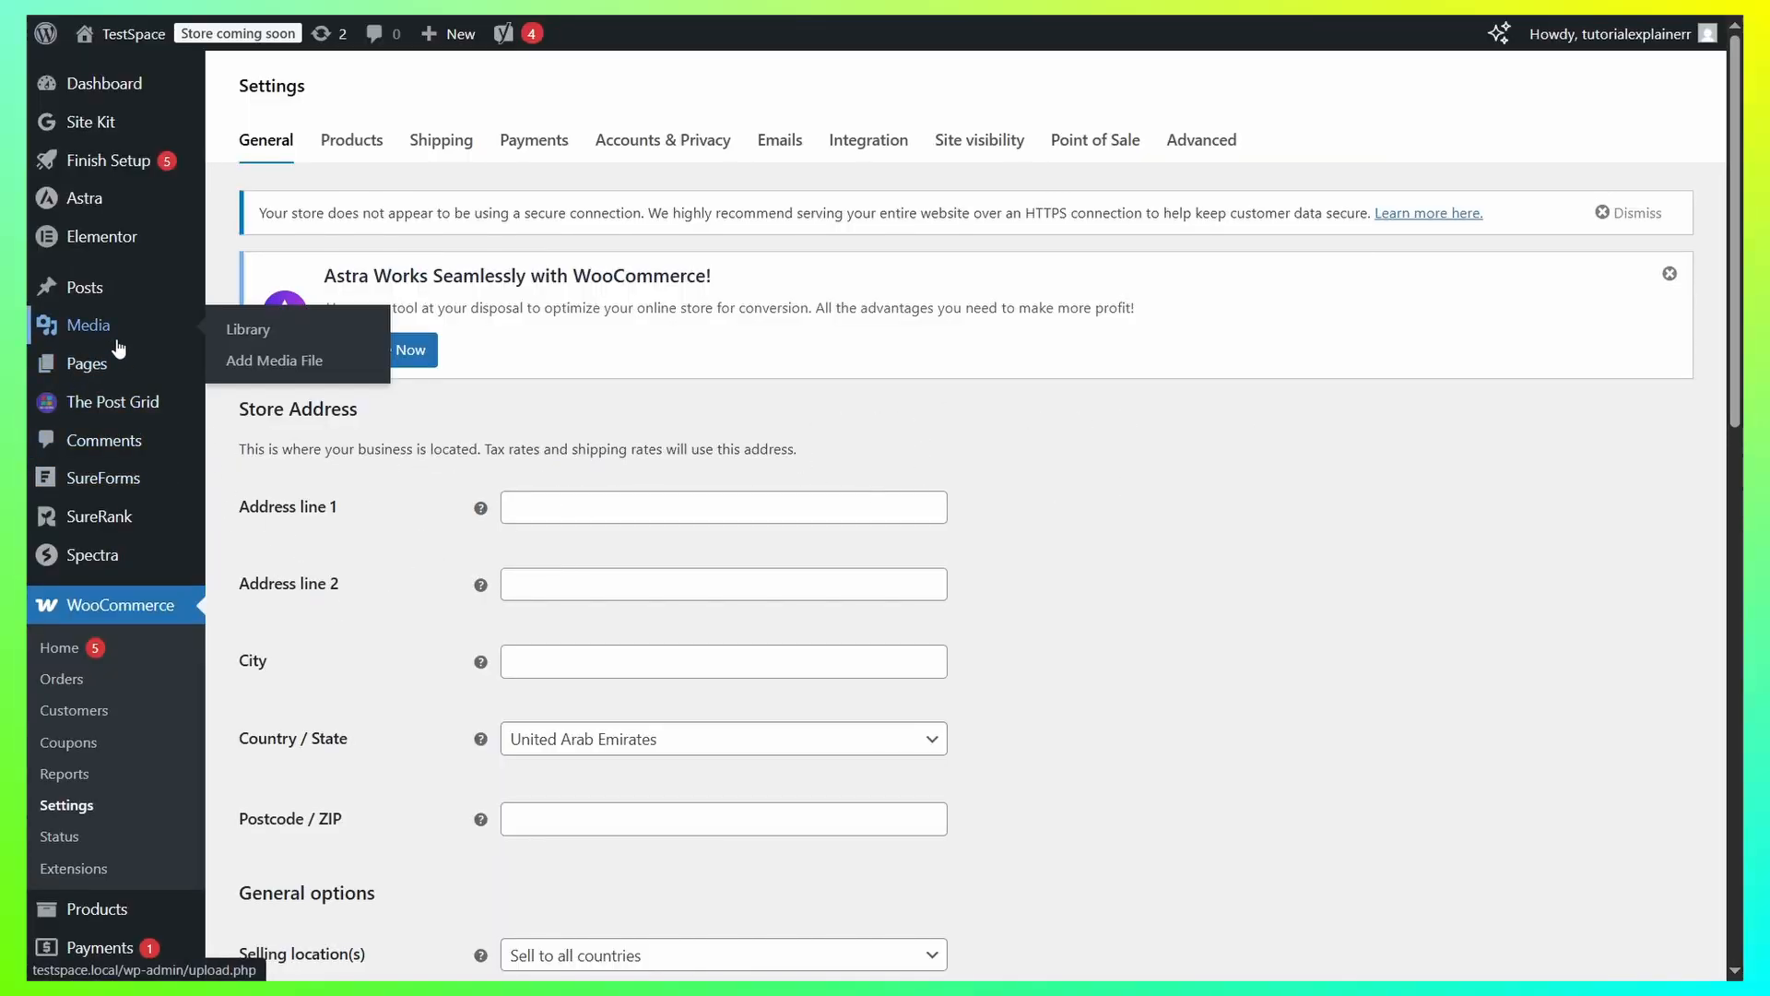
Create a new WooCommerce product and name it "Red Test Product".
mouse_move(134, 420)
scroll(135, 420, "down", 3)
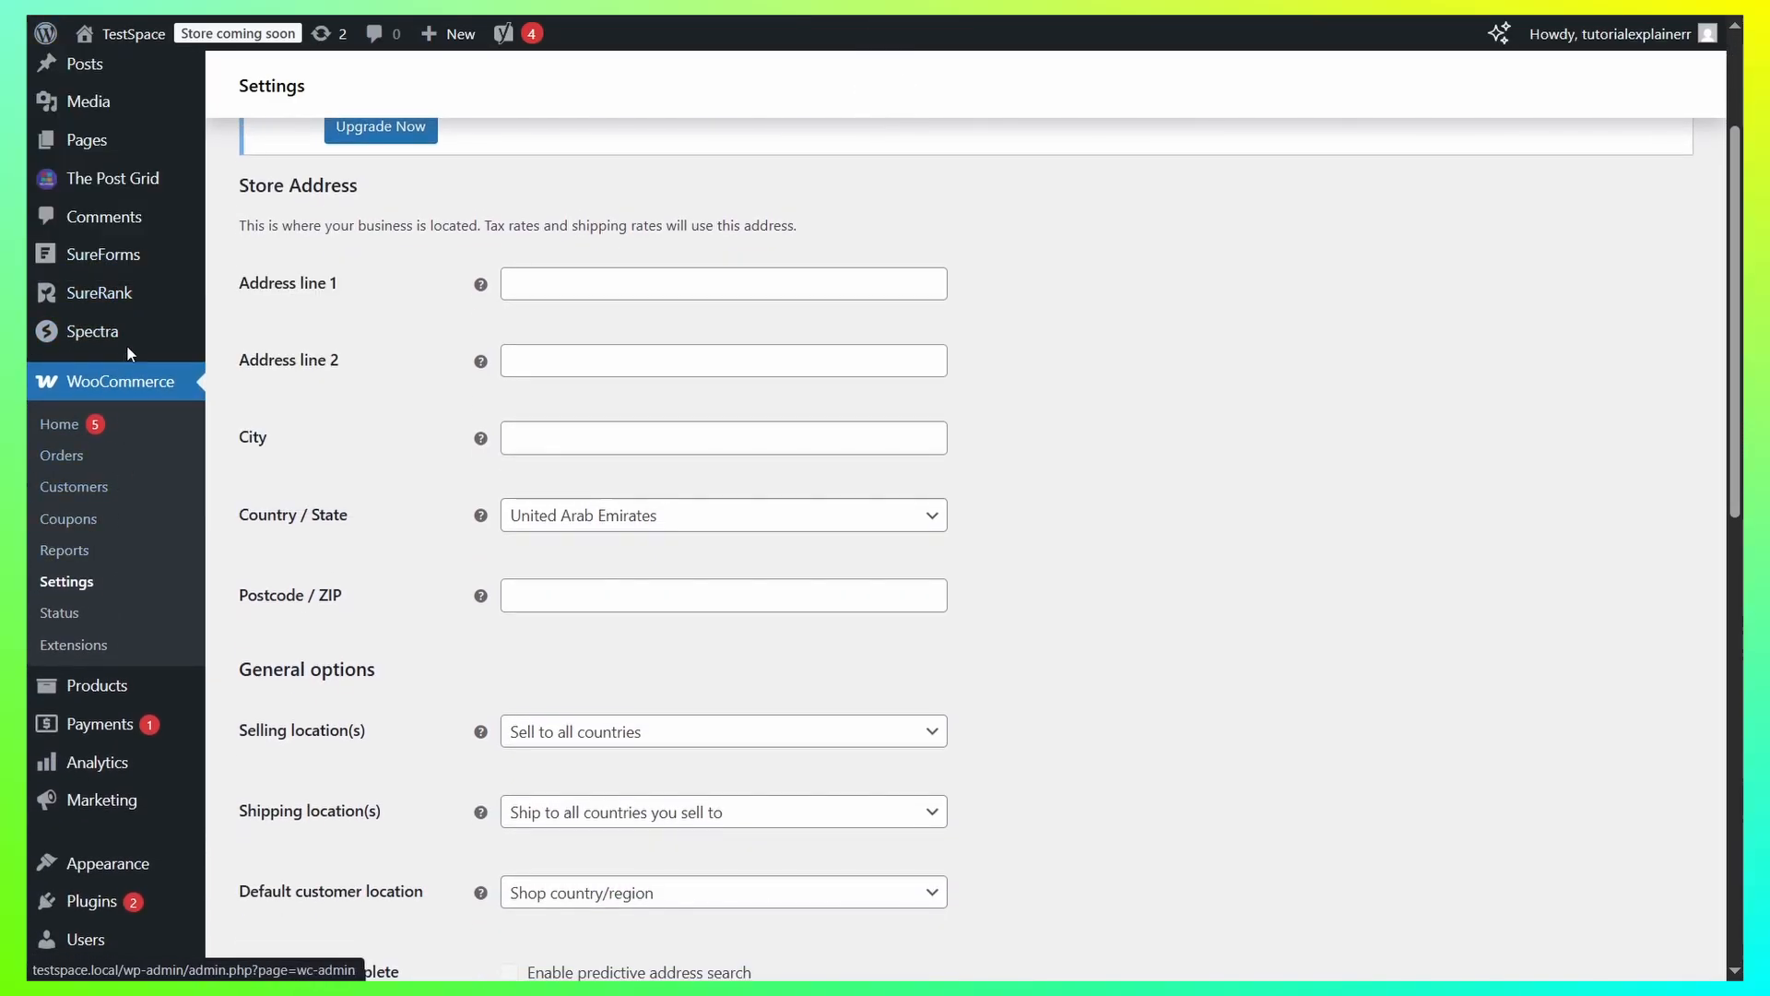
scroll(117, 631, "down", 3)
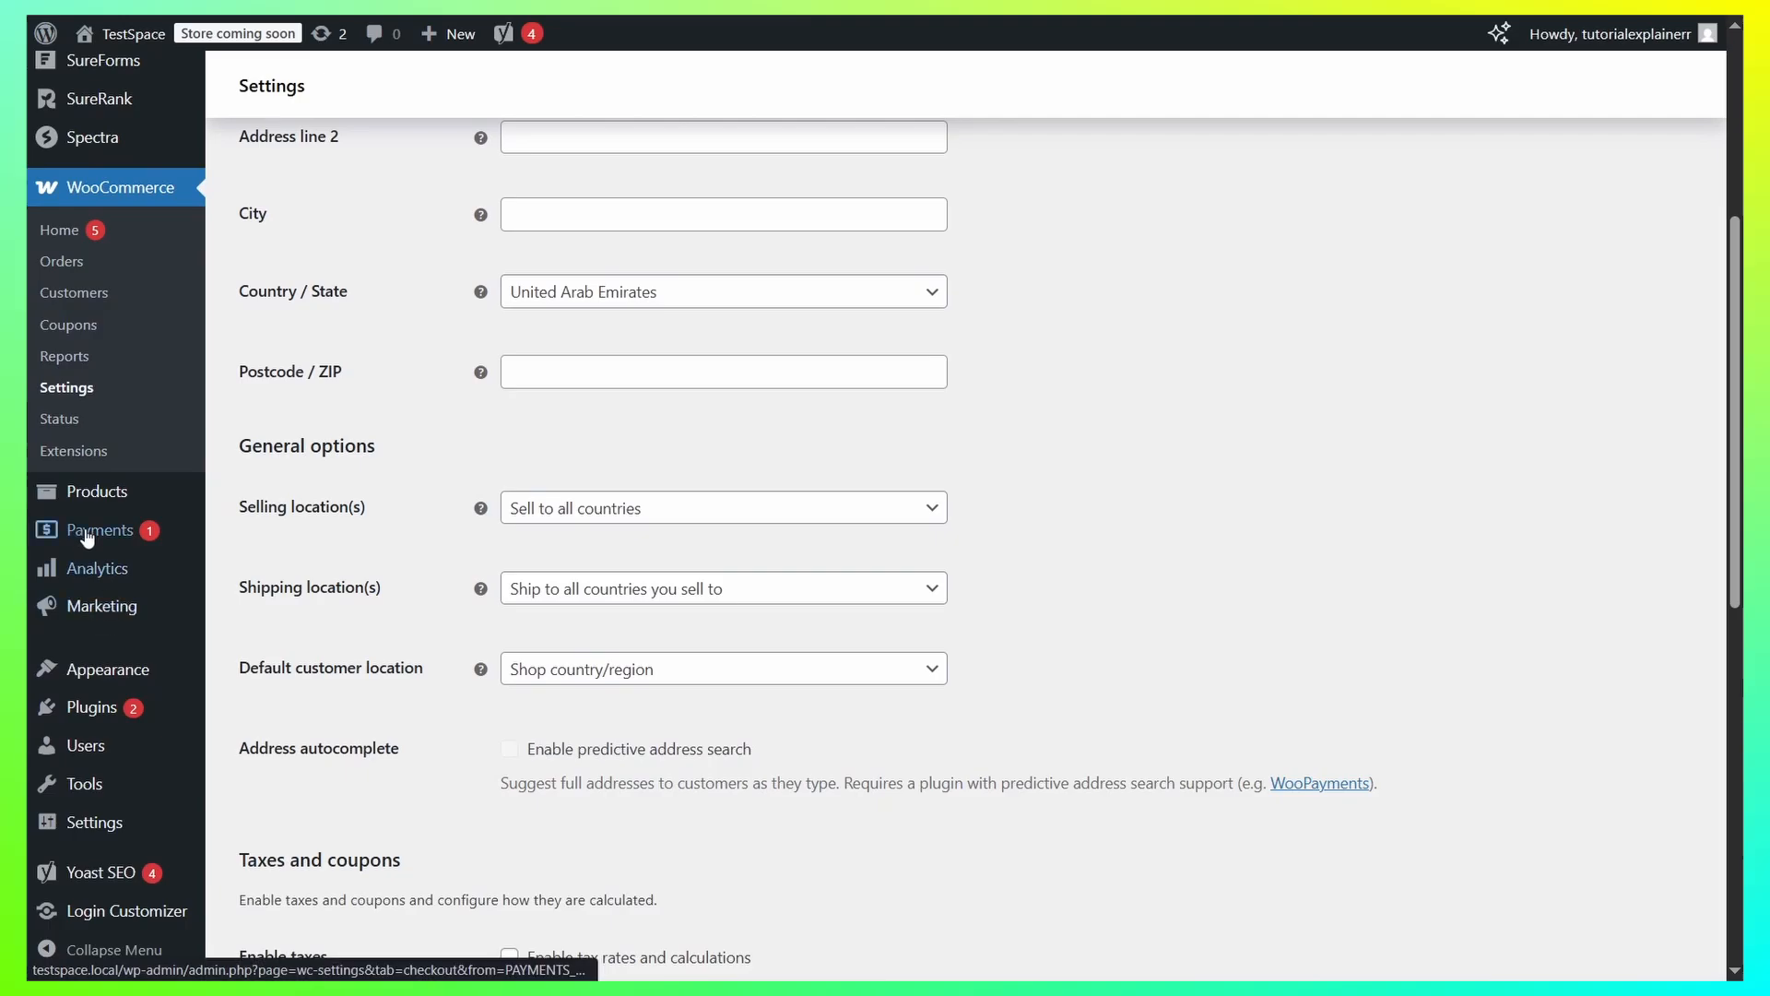
mouse_move(95, 498)
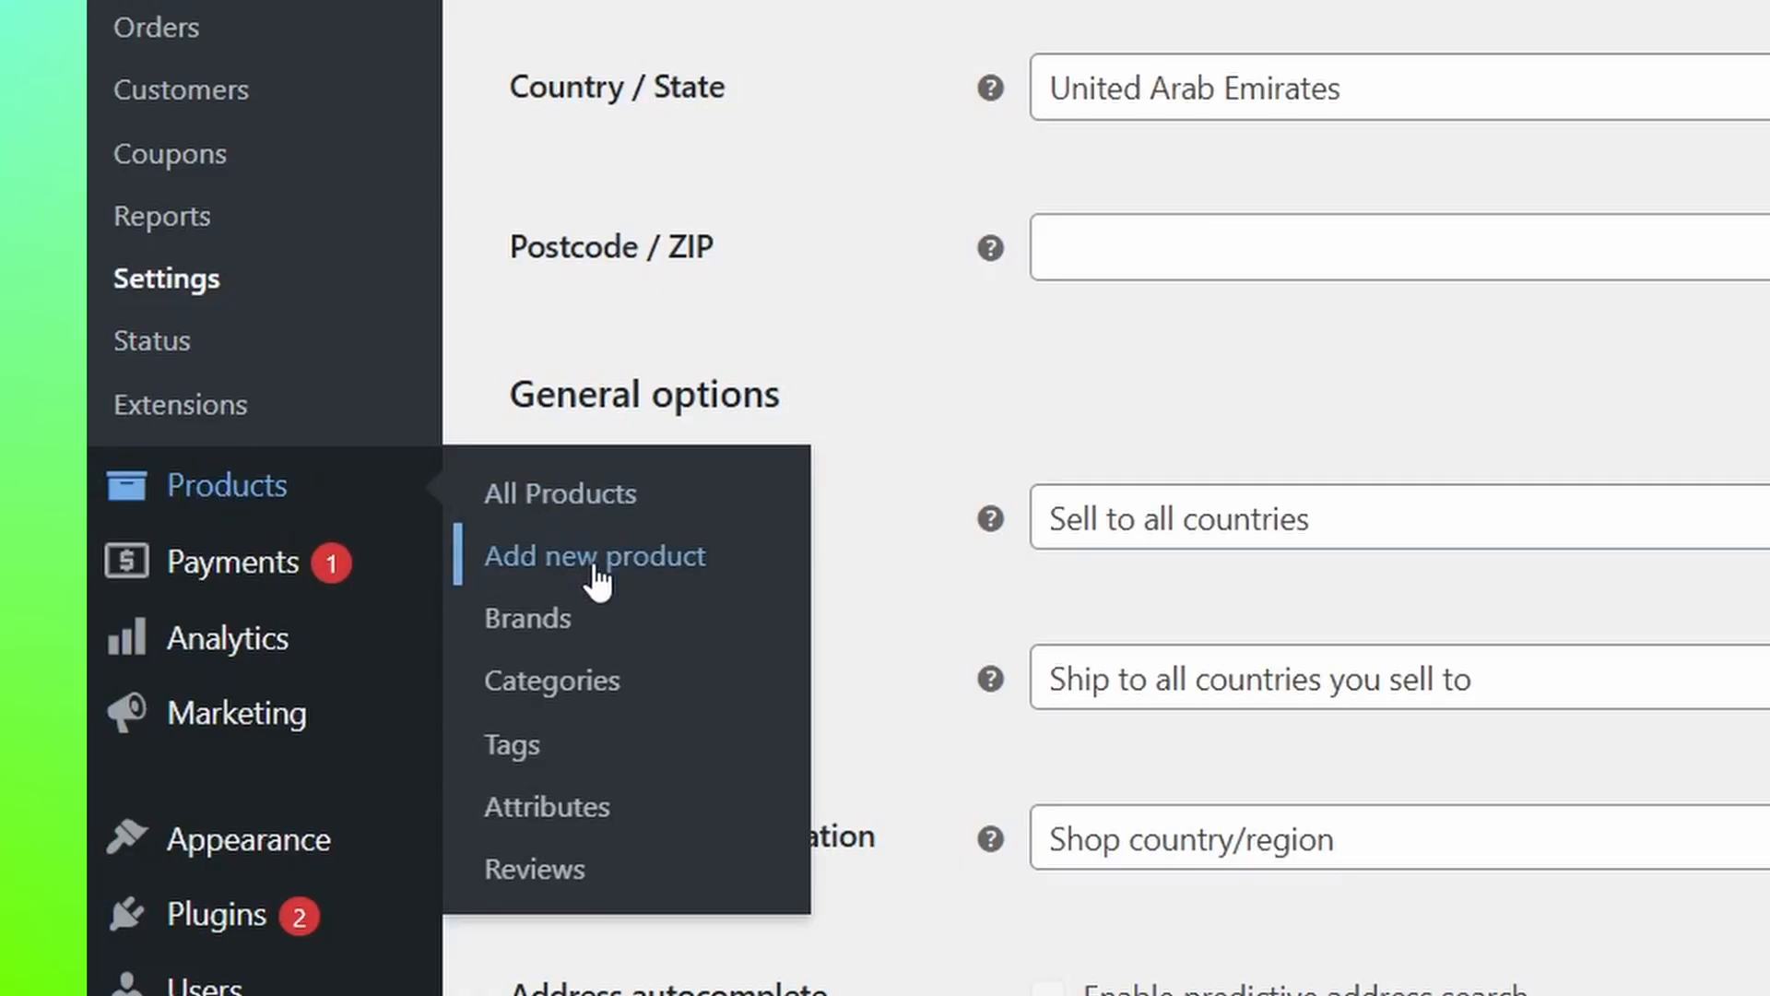
left_click(595, 566)
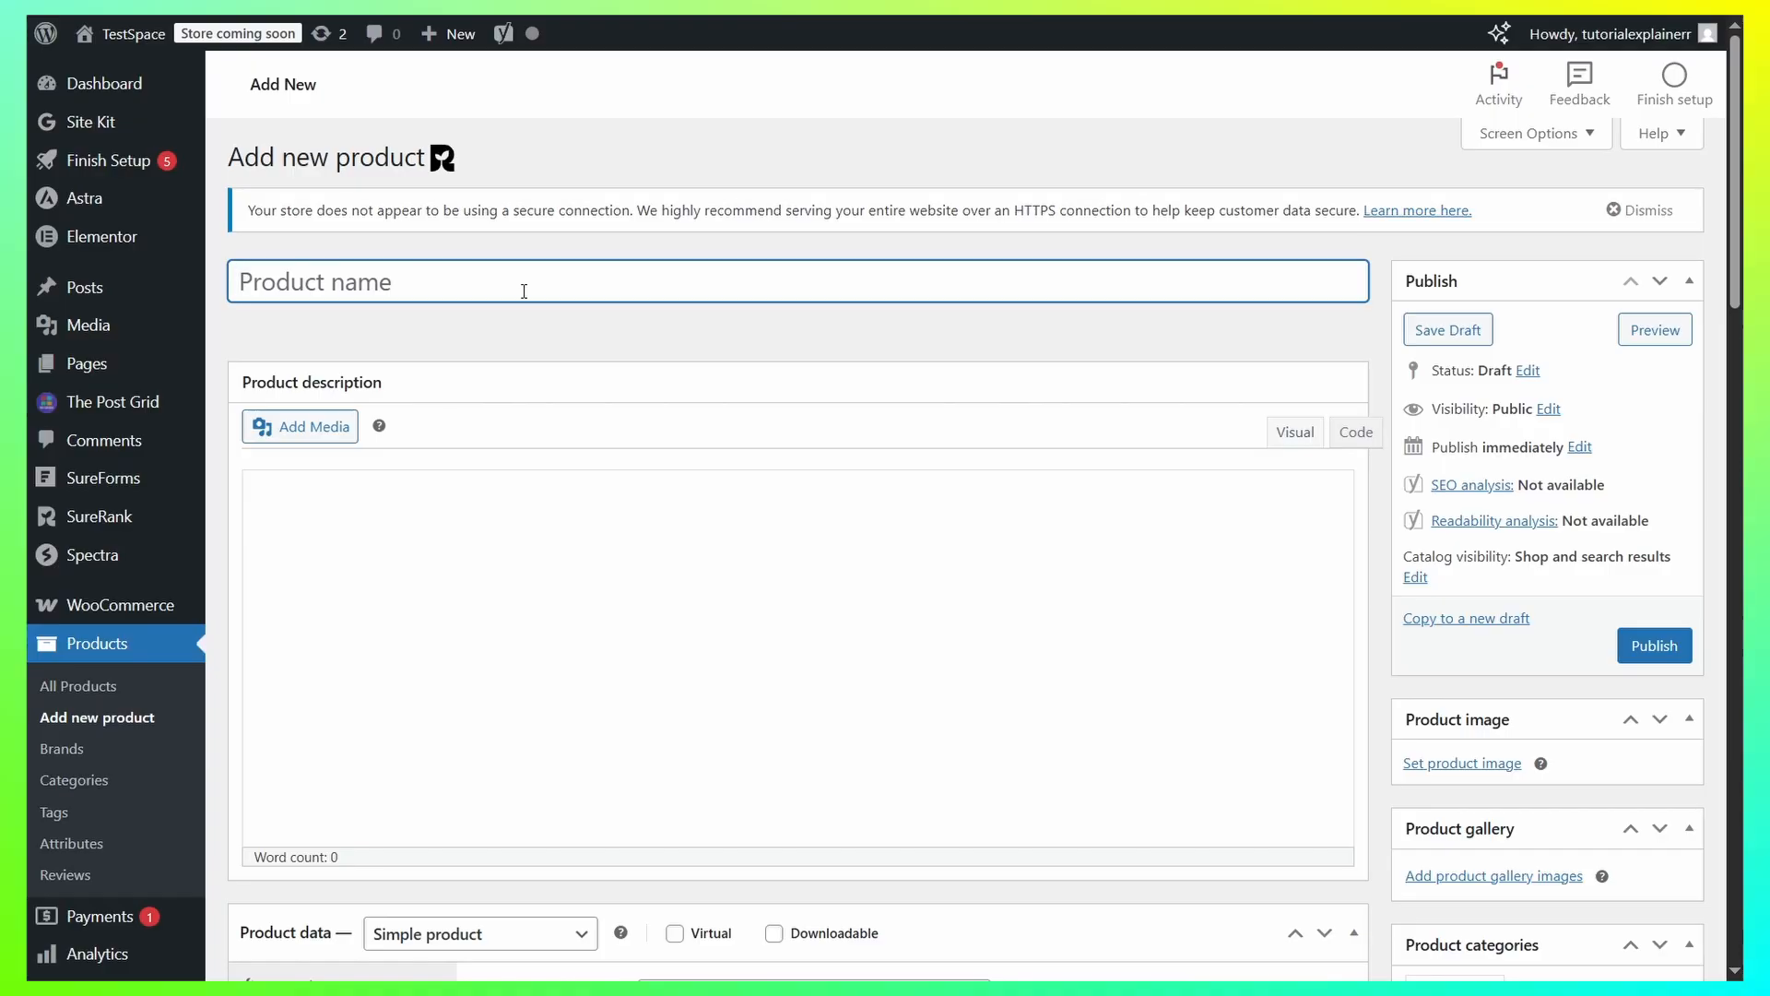
type("Red Test Product")
Enter "Test Description! (Full Details)" as the product's main description.
scroll(695, 336, "down", 3)
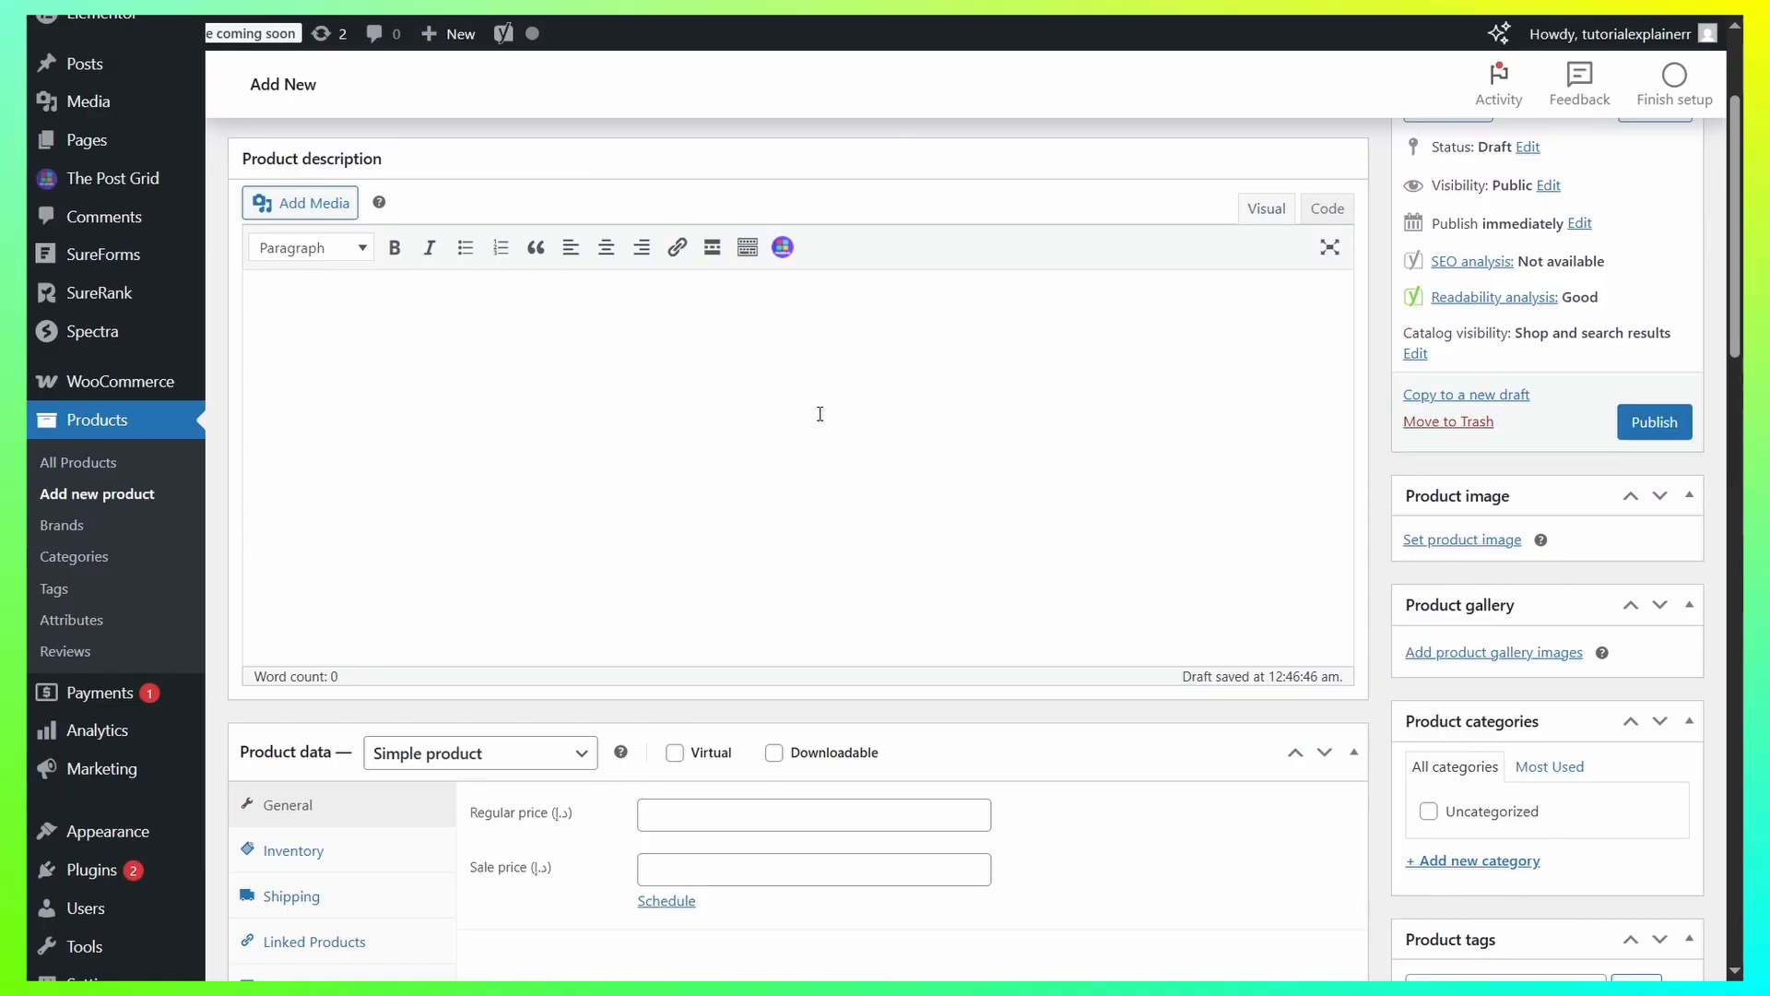
scroll(720, 493, "up", 1)
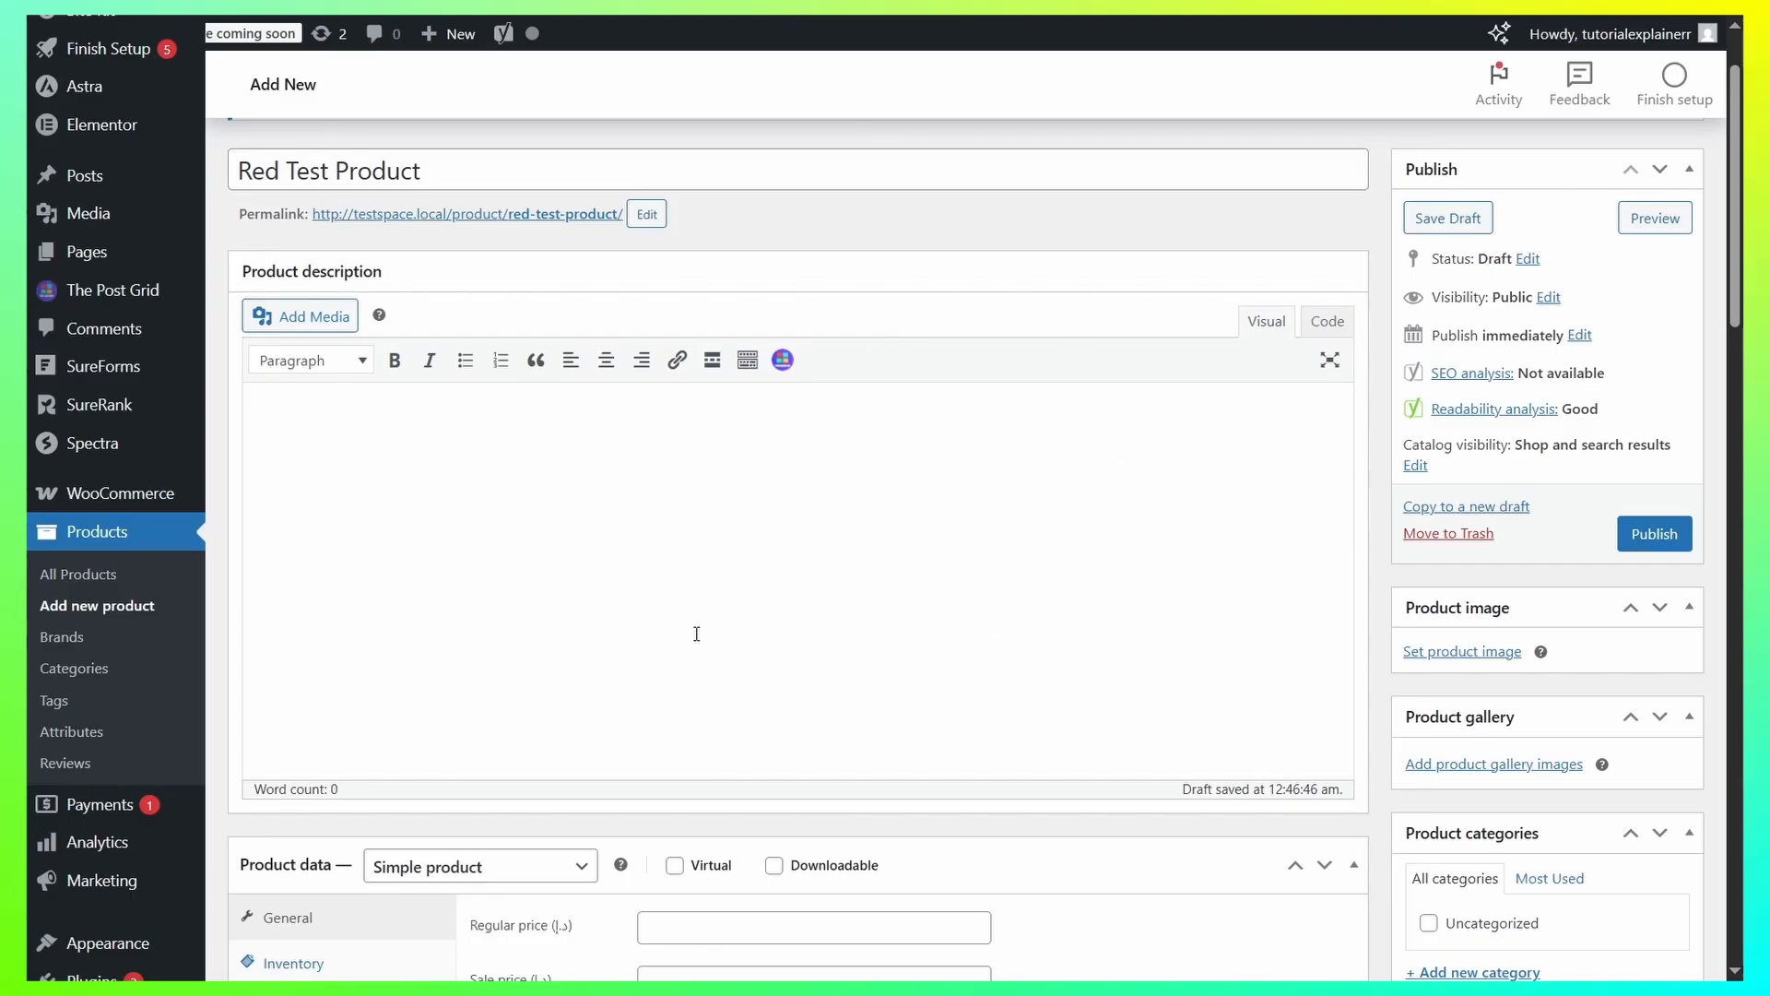
left_click(590, 437)
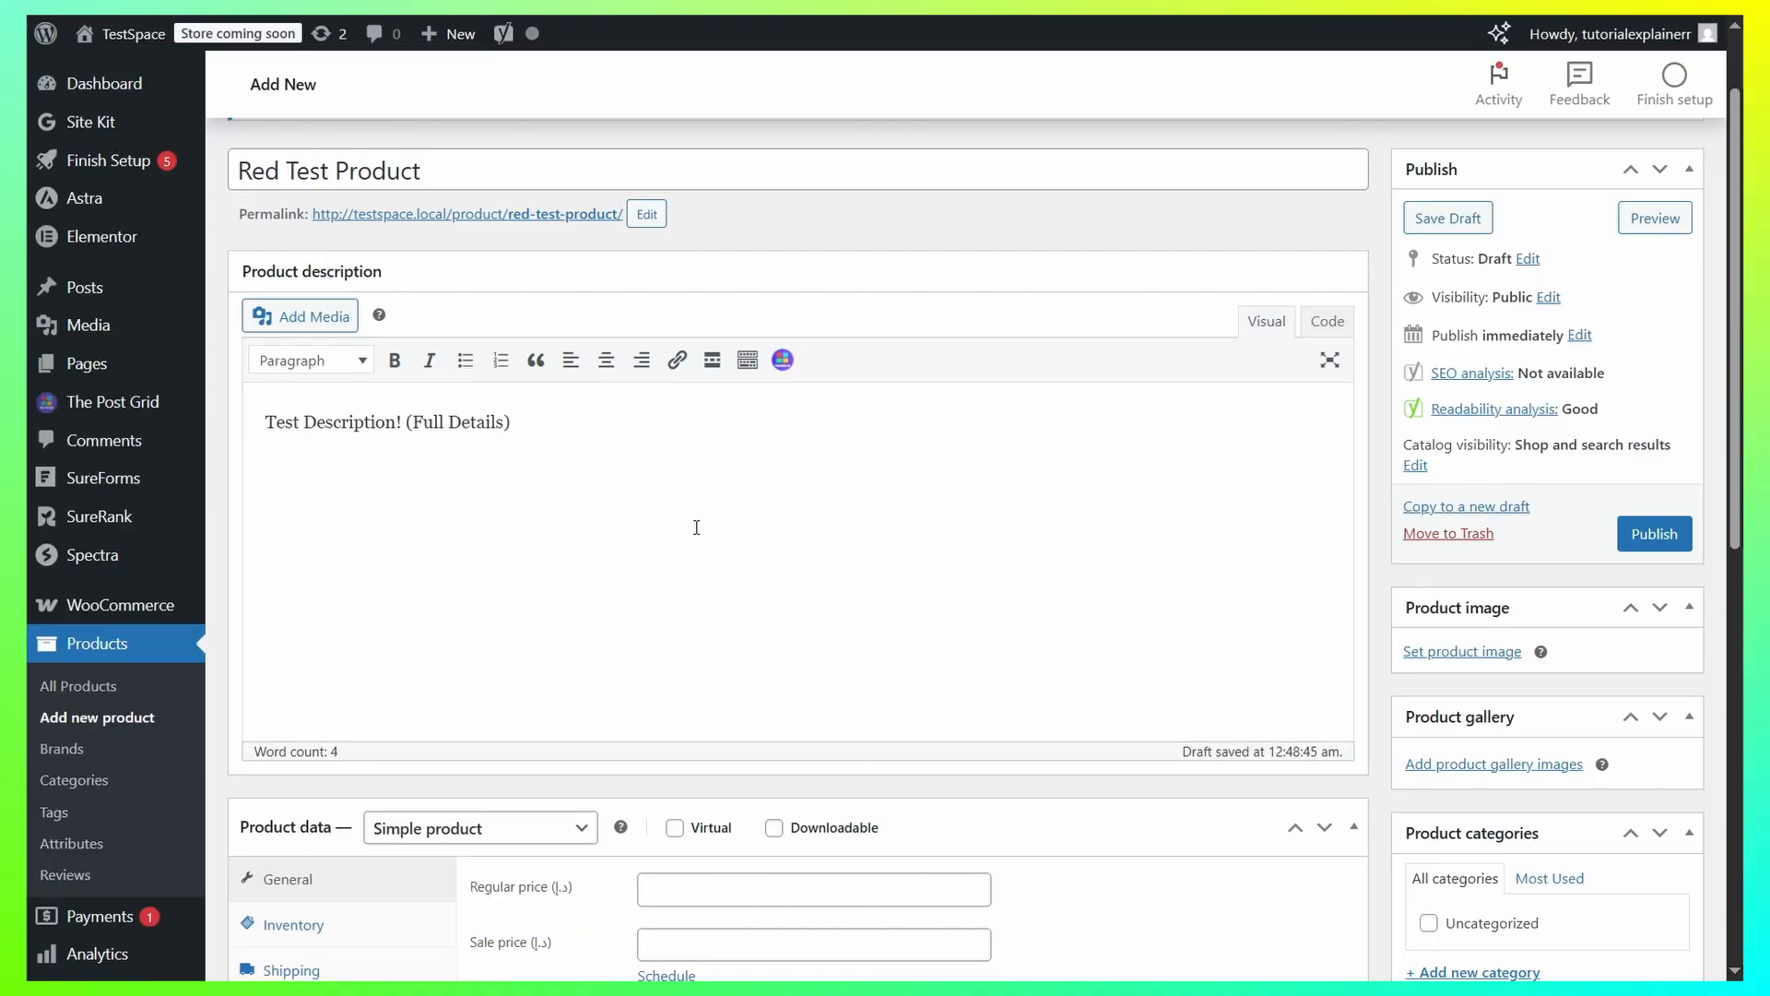
Switch the product's Downloadable option on and off again, and do the same with the Virtual option.
scroll(693, 521, "down", 5)
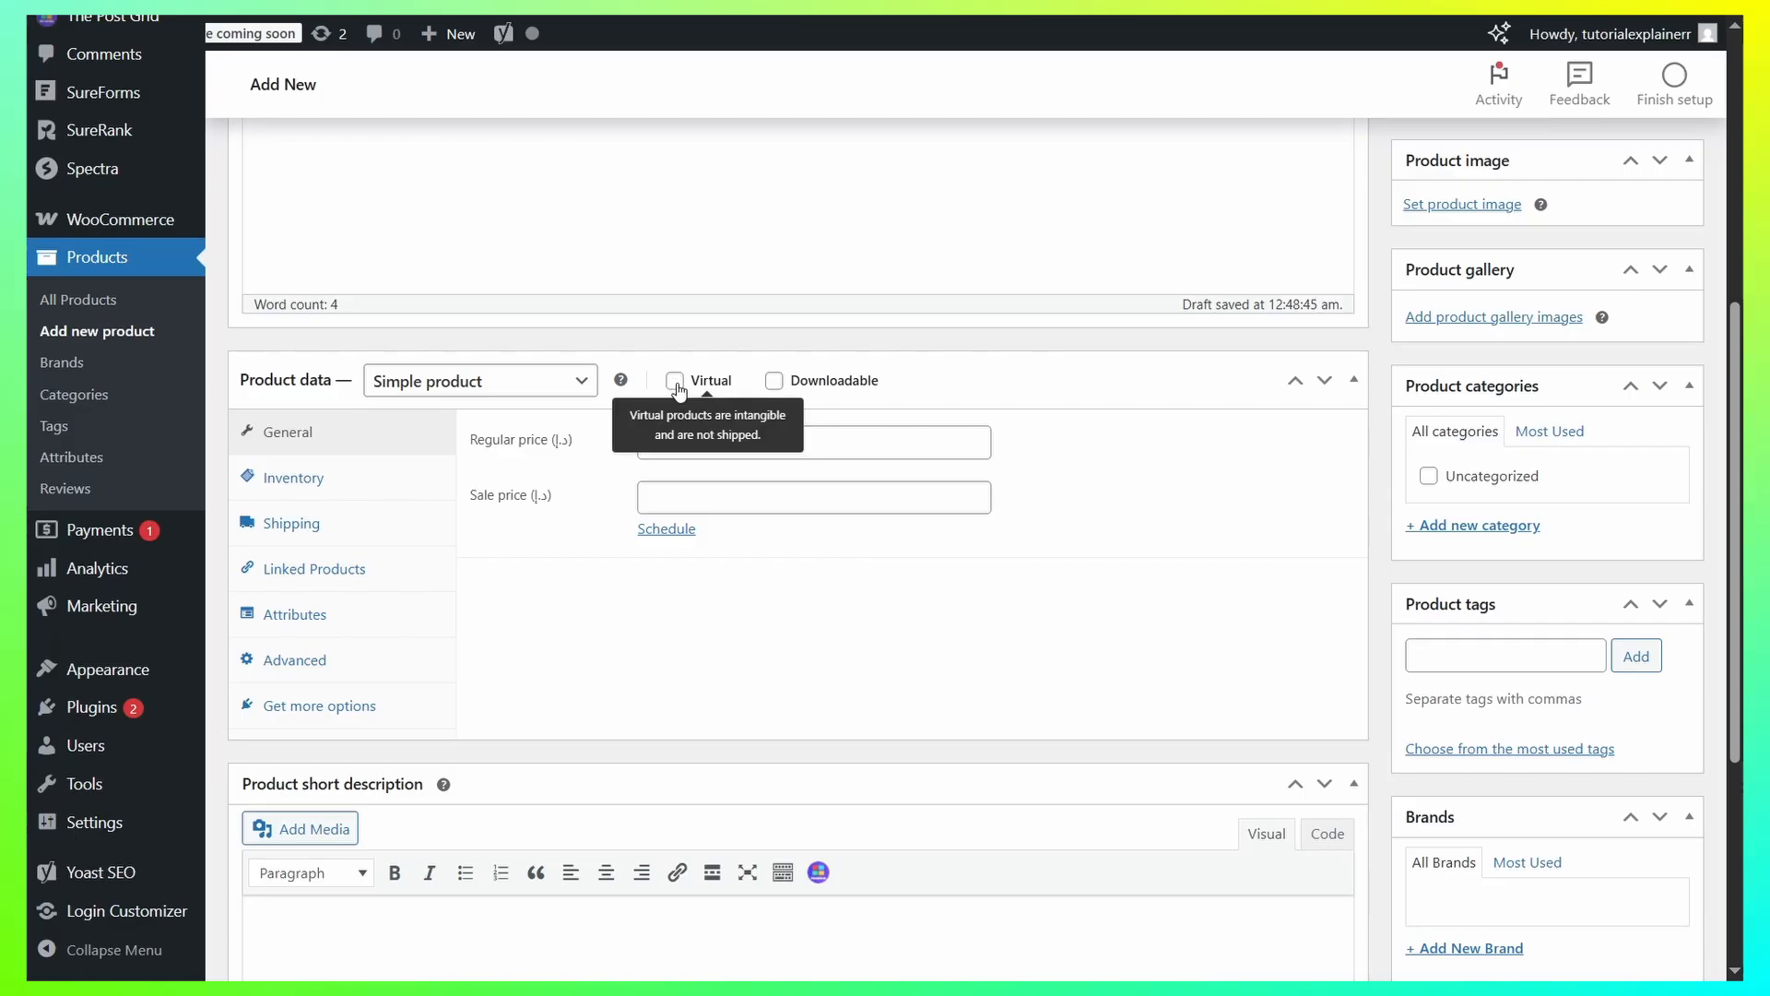
left_click(773, 381)
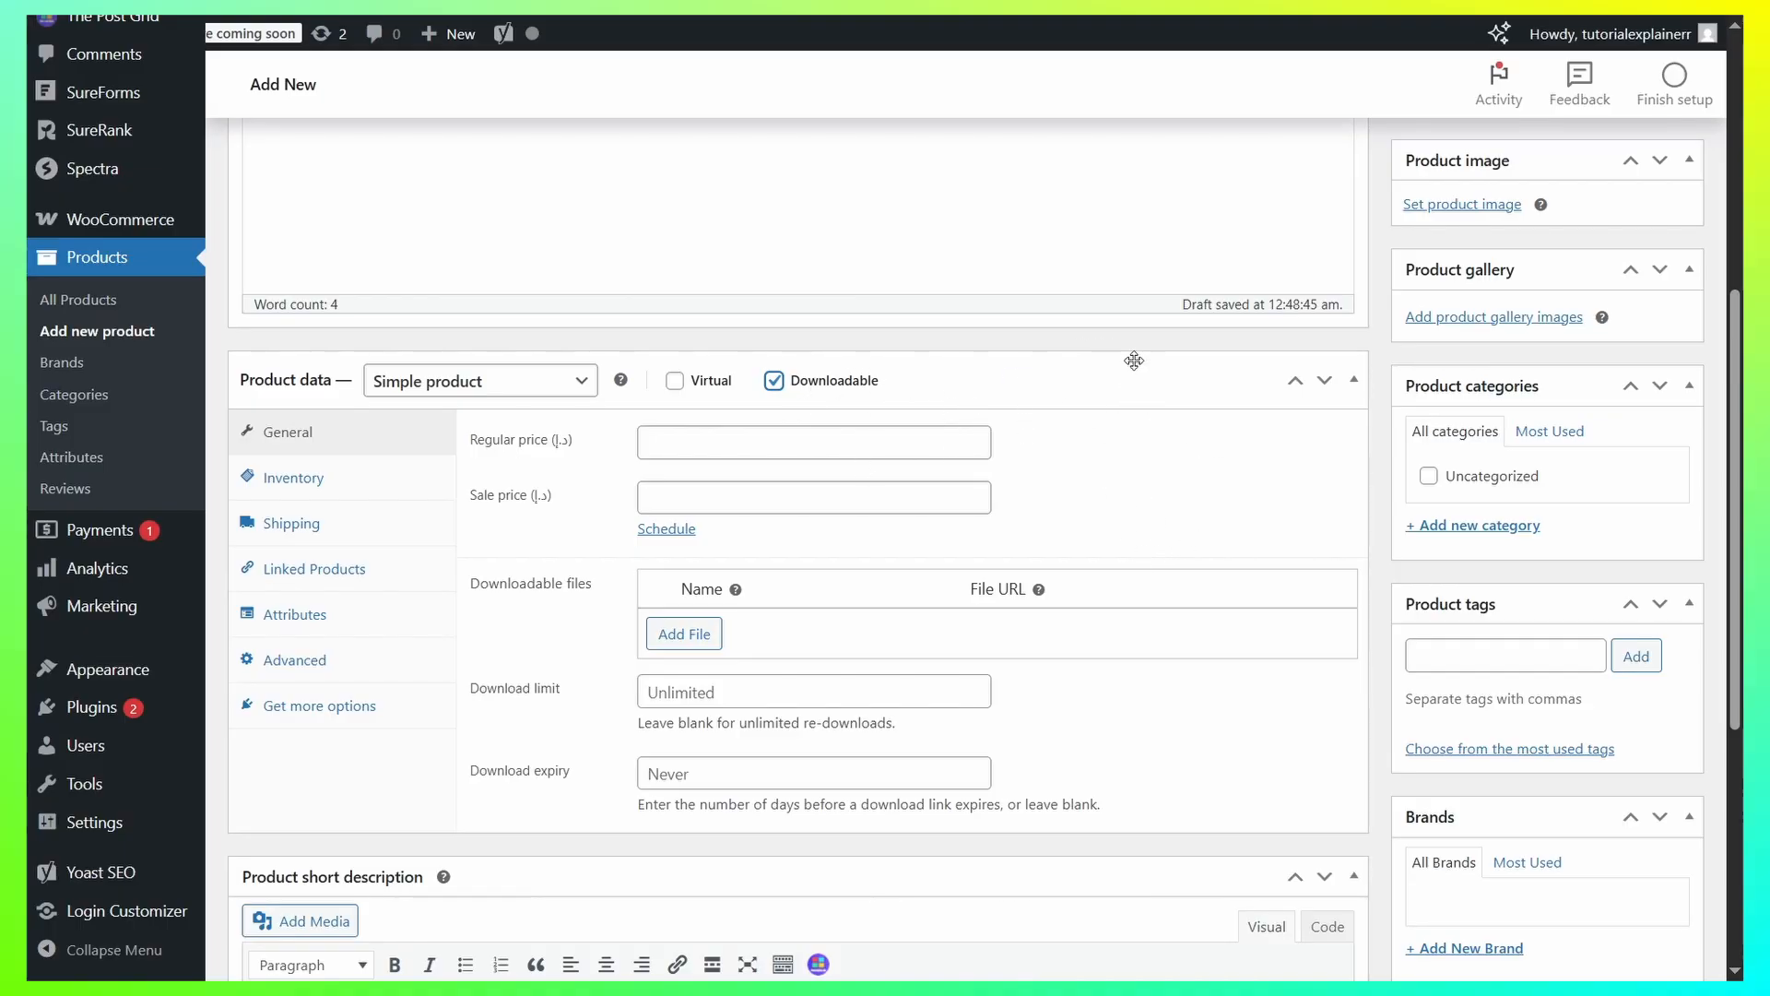
left_click(774, 380)
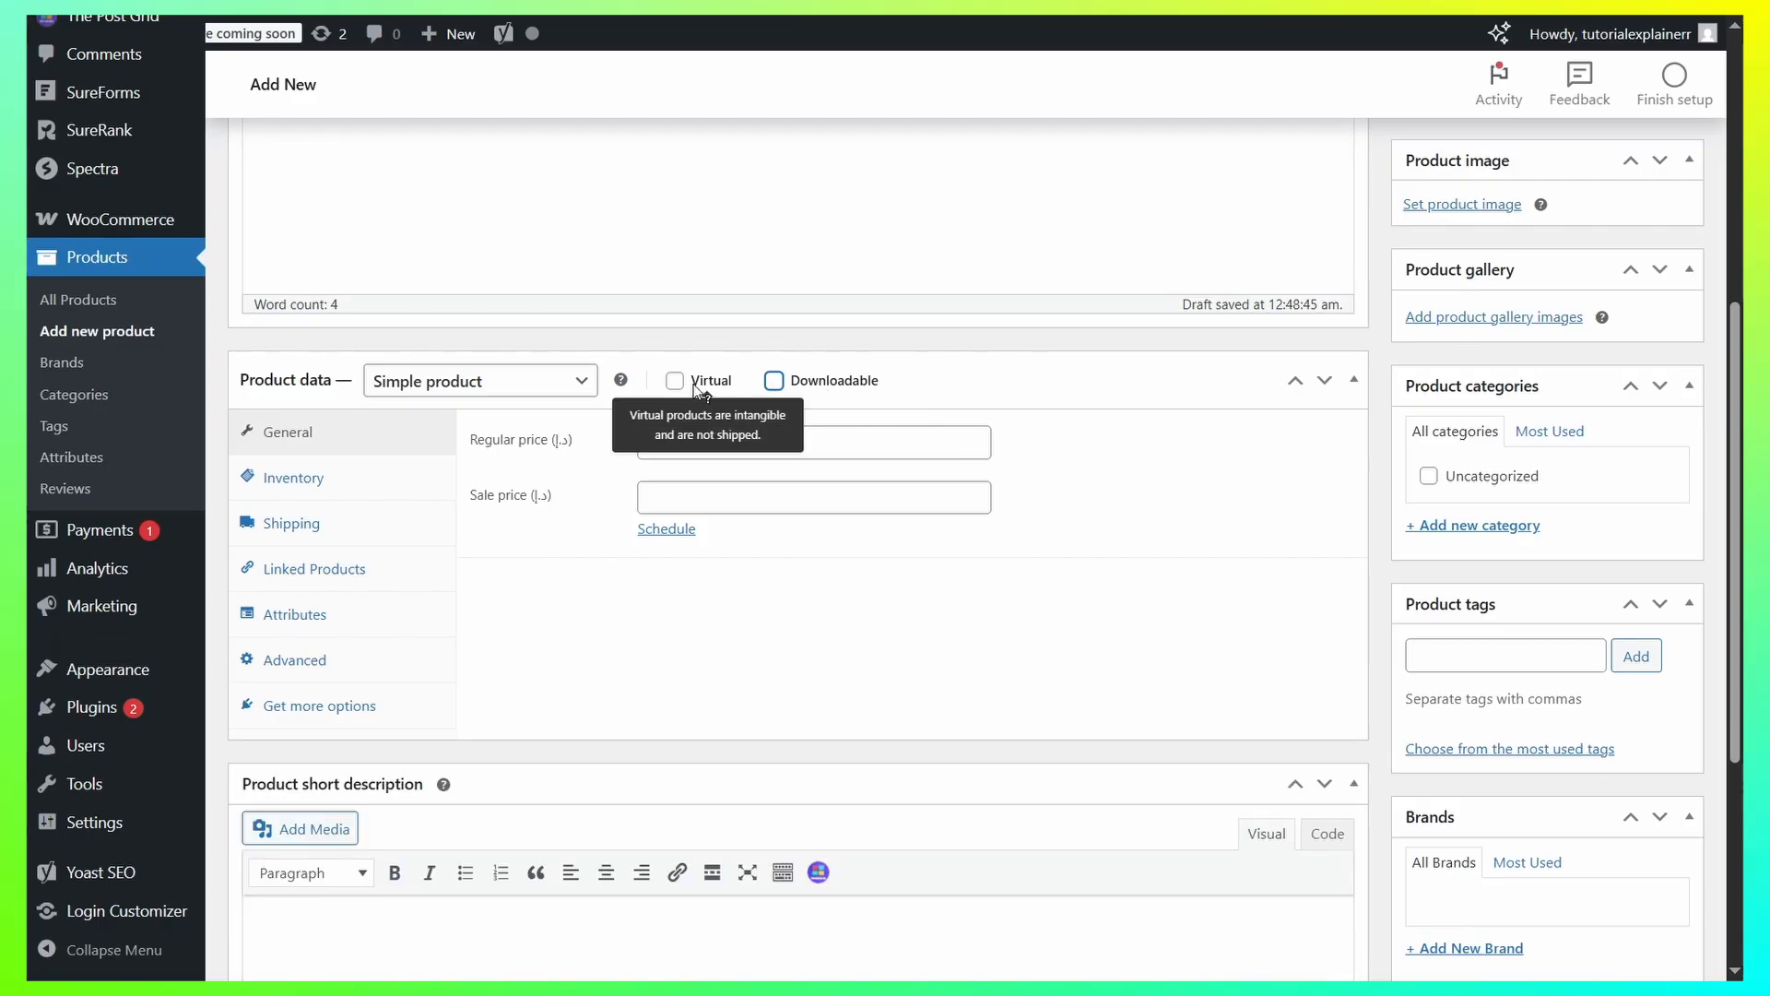
left_click(696, 386)
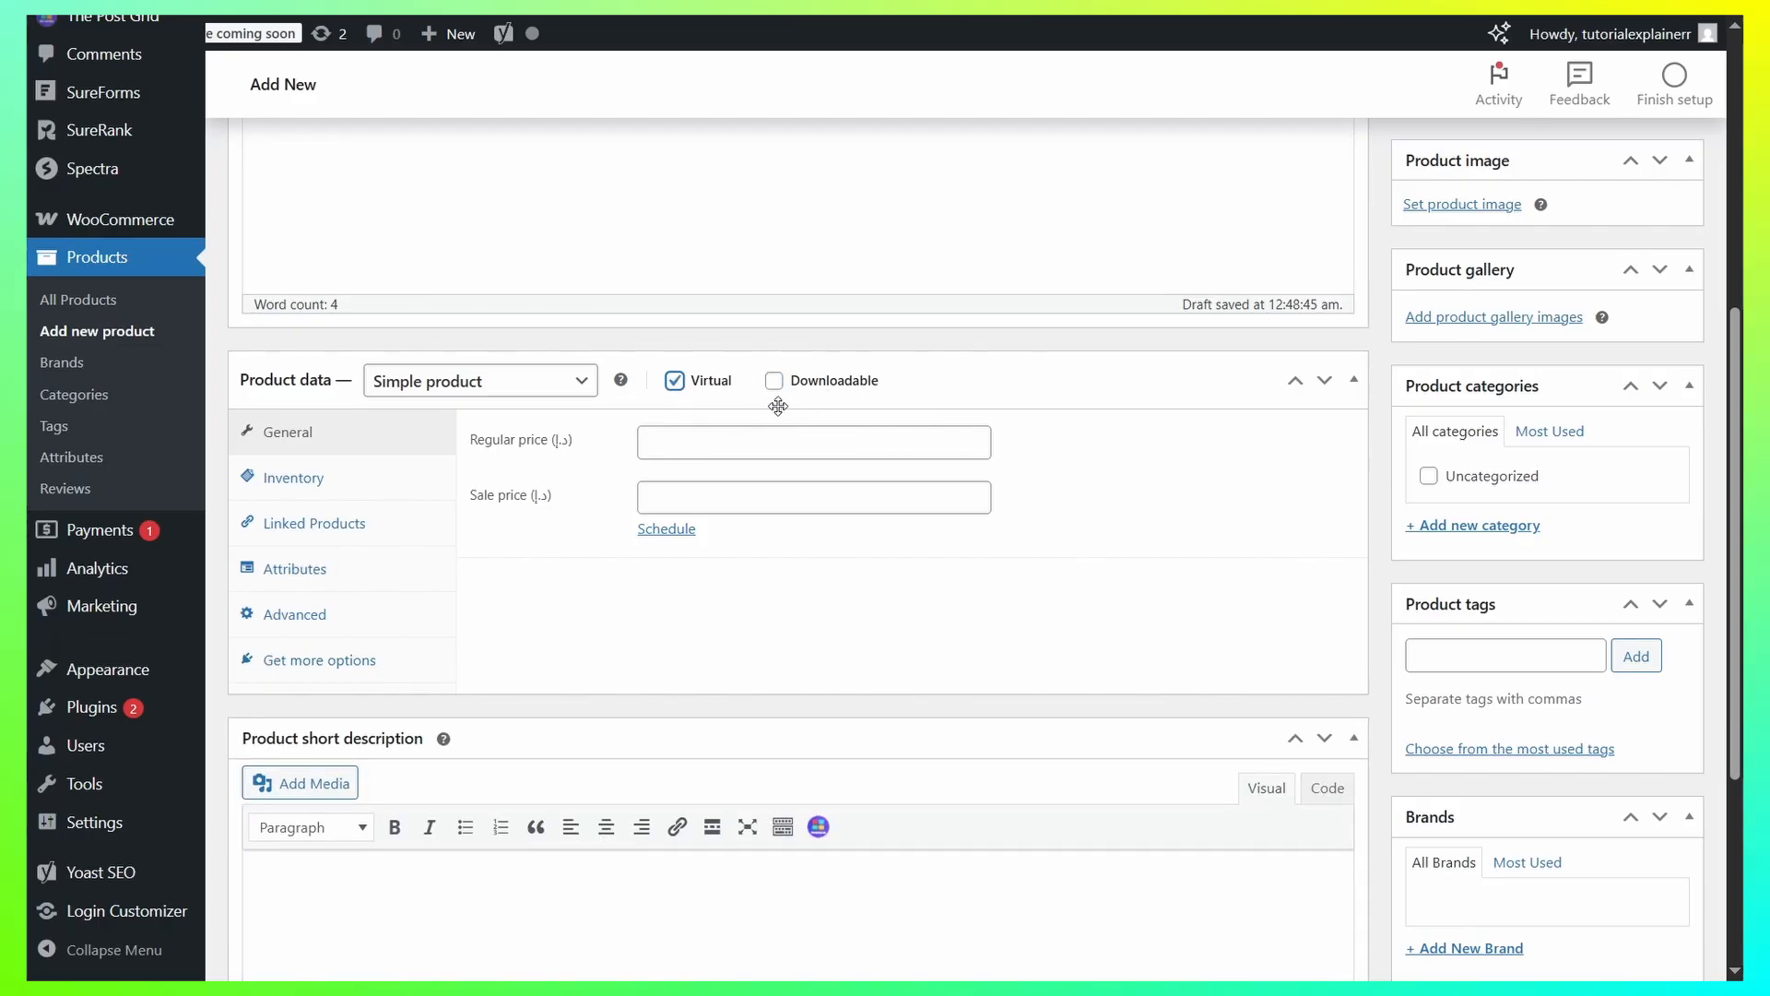
left_click(674, 382)
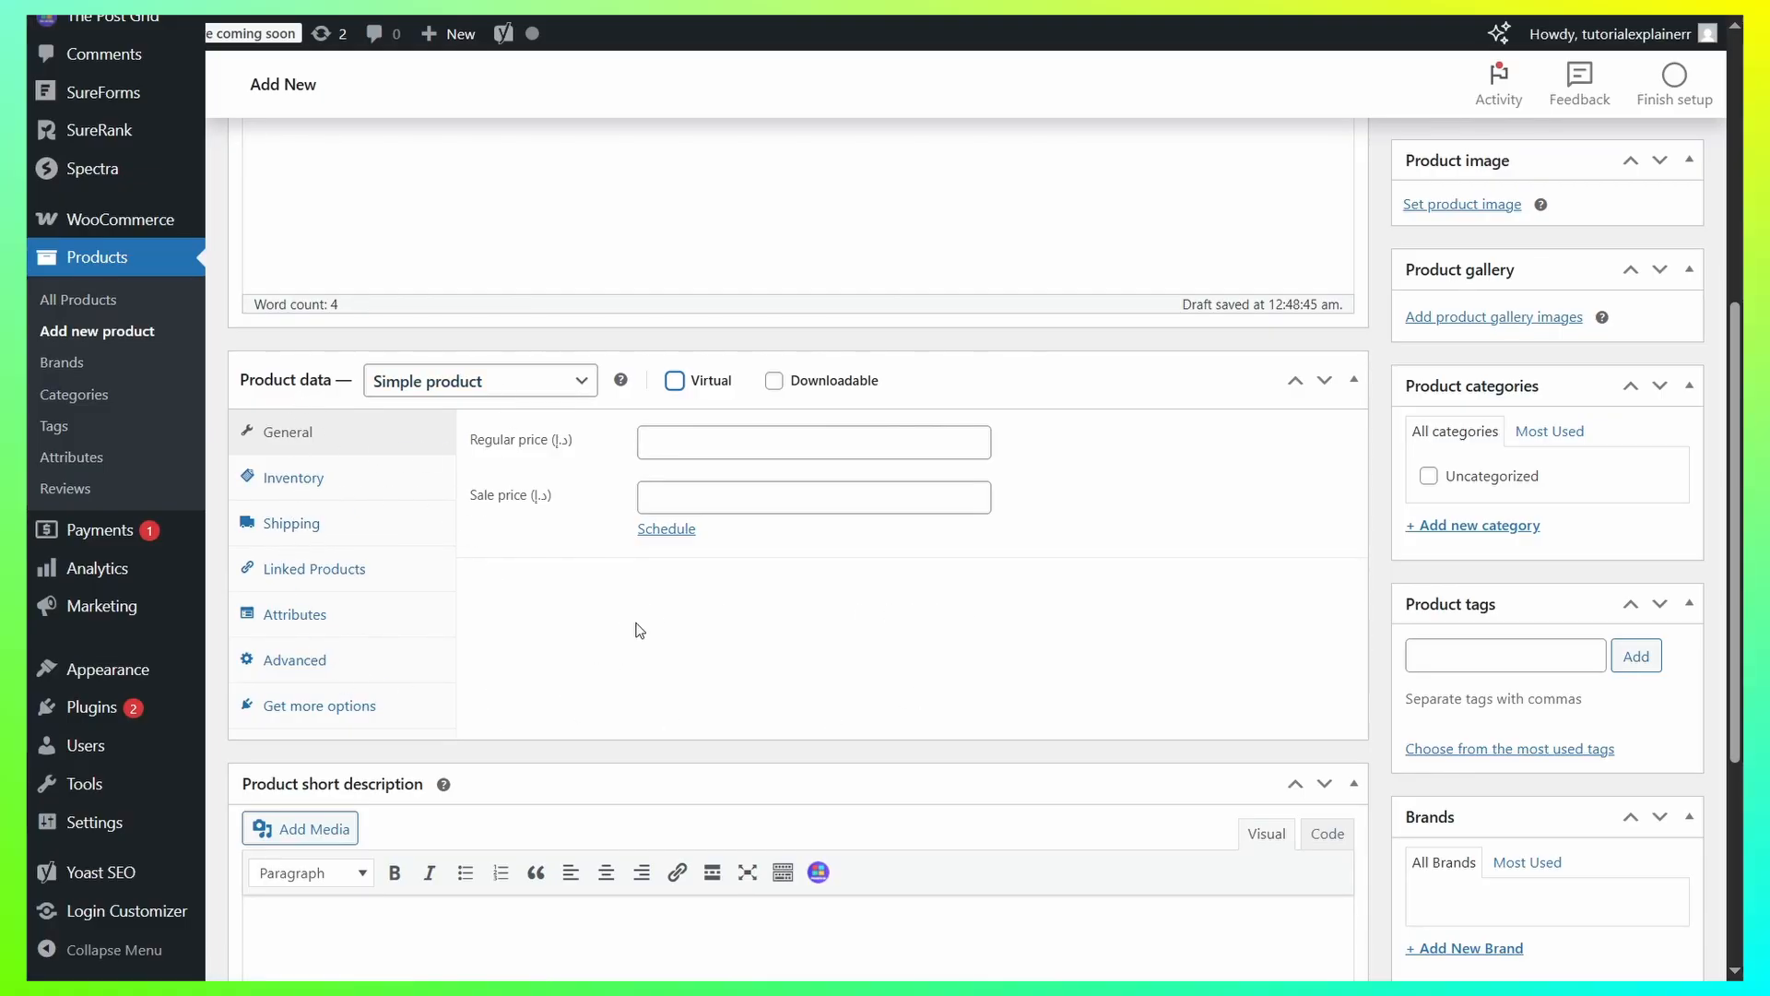
Set the simple product's regular price to 50.
left_click(715, 442)
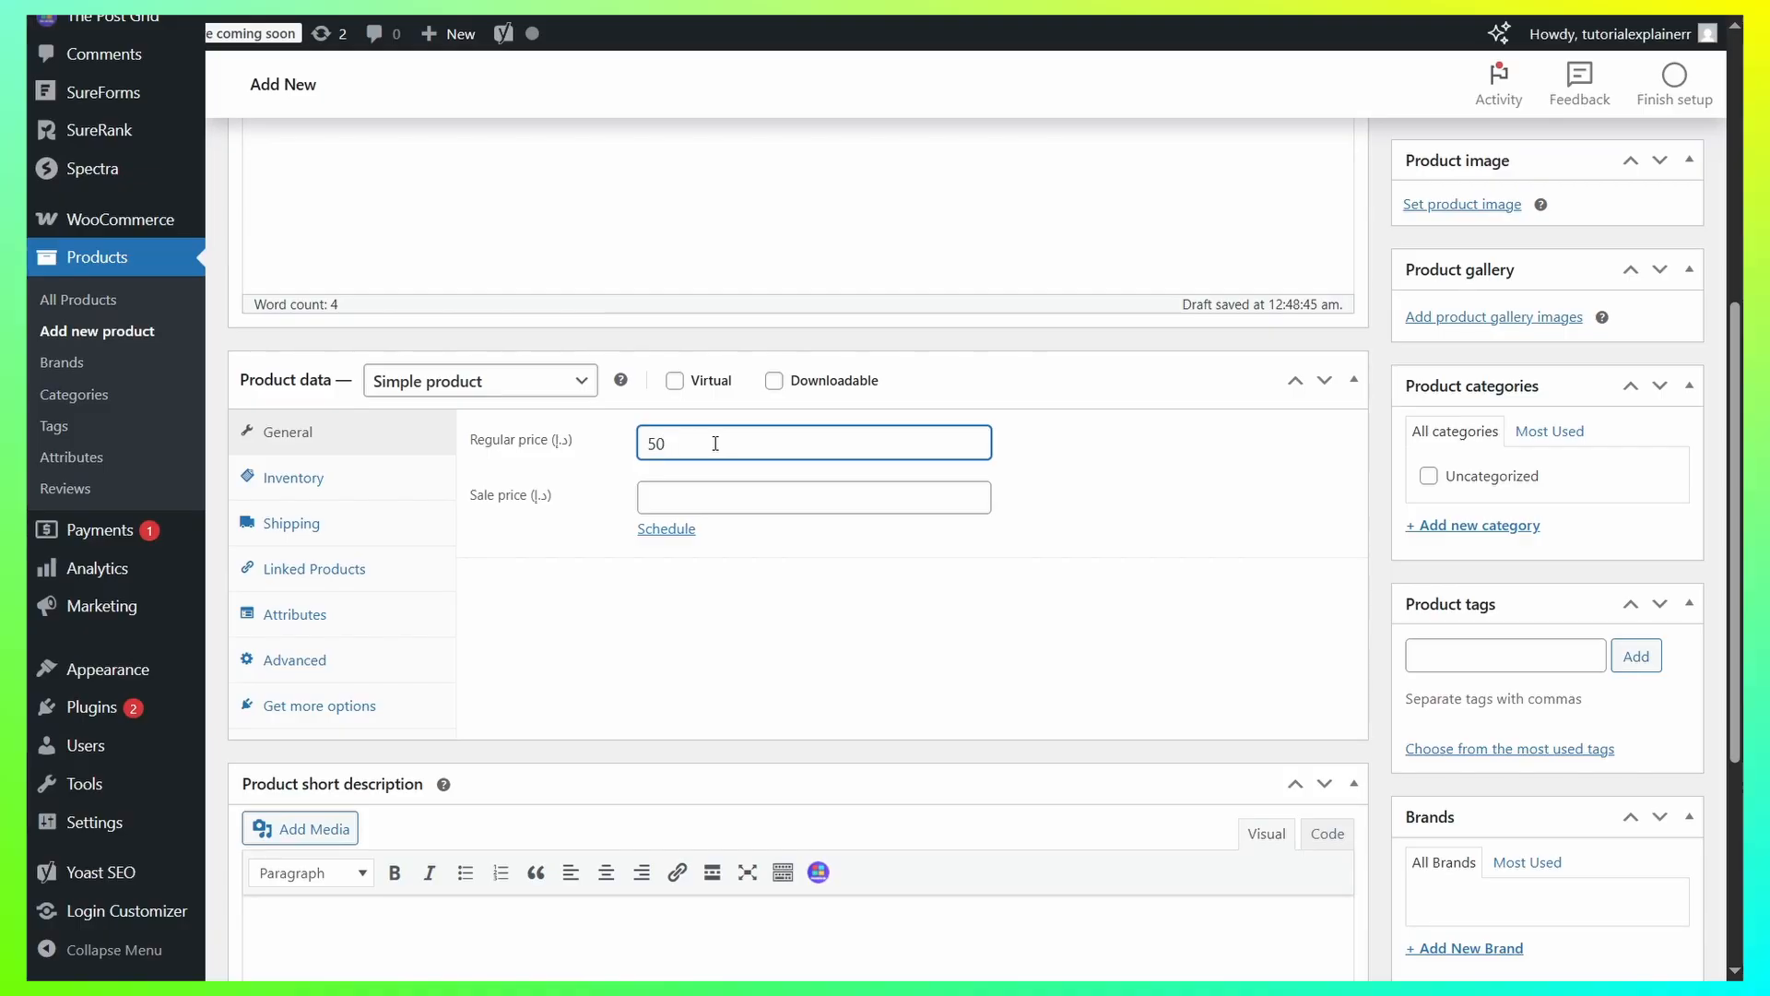
left_click_drag(578, 444, 547, 443)
left_click(599, 465)
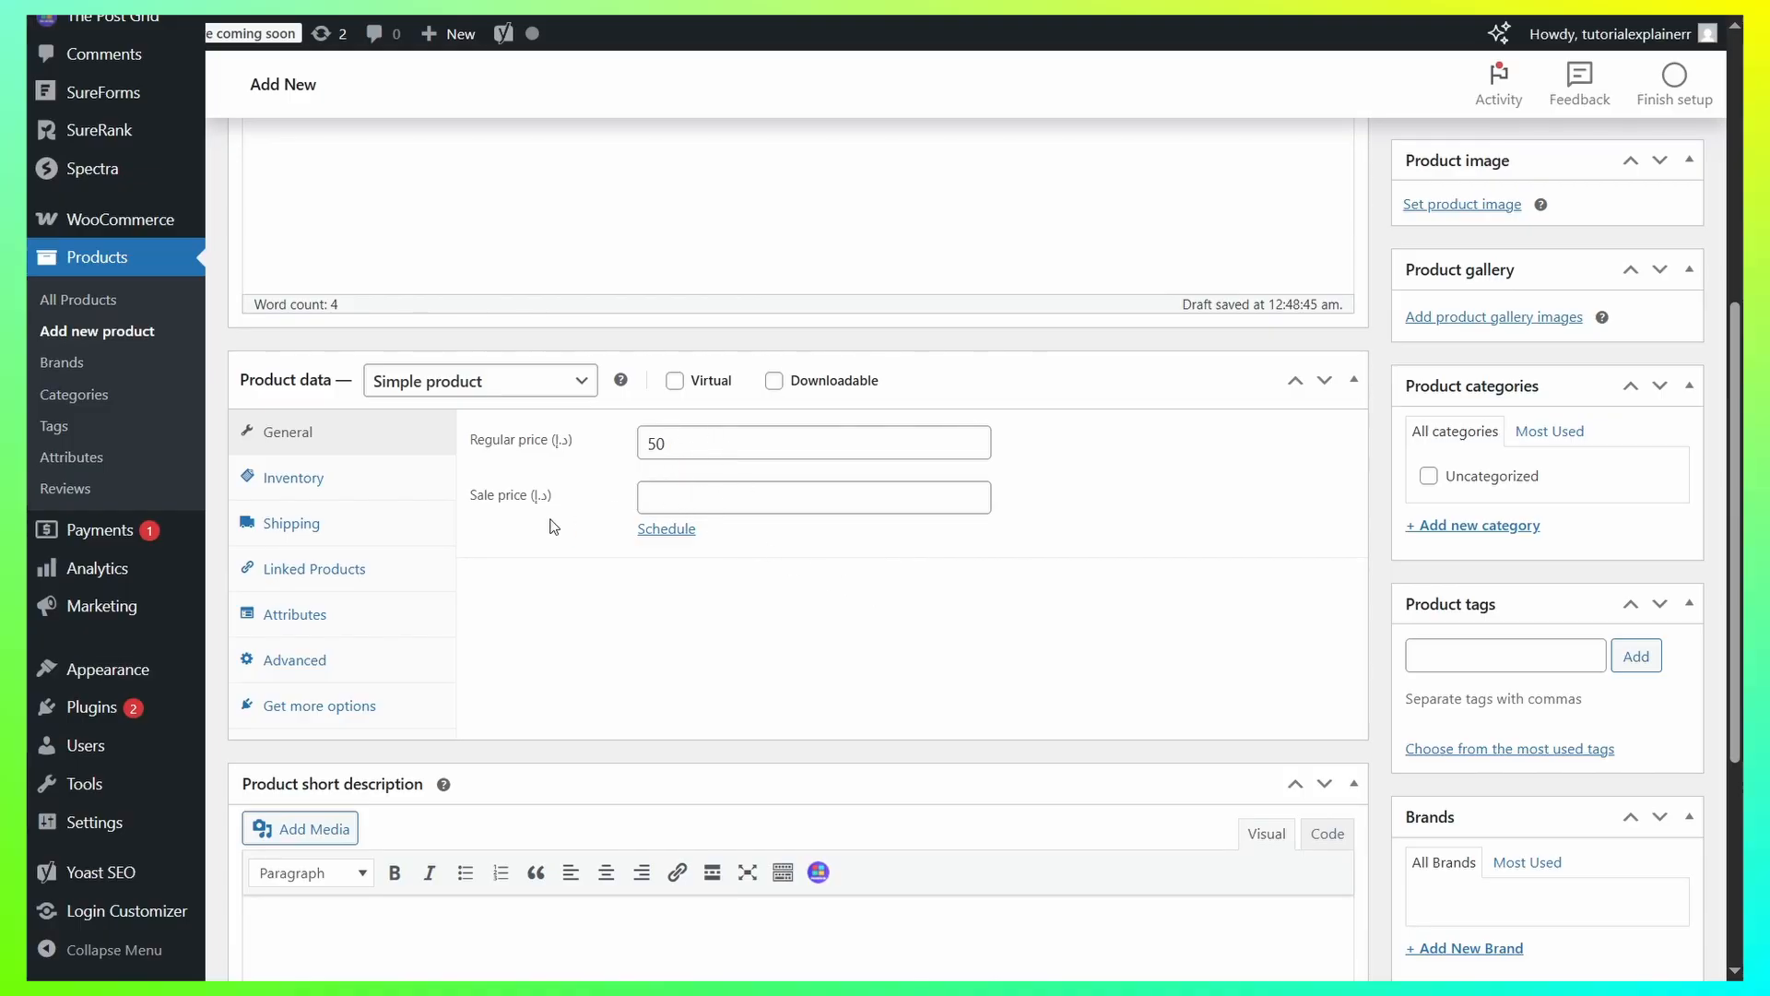
Enable stock quantity tracking in the product's inventory settings and set the quantity to 50.
left_click(291, 484)
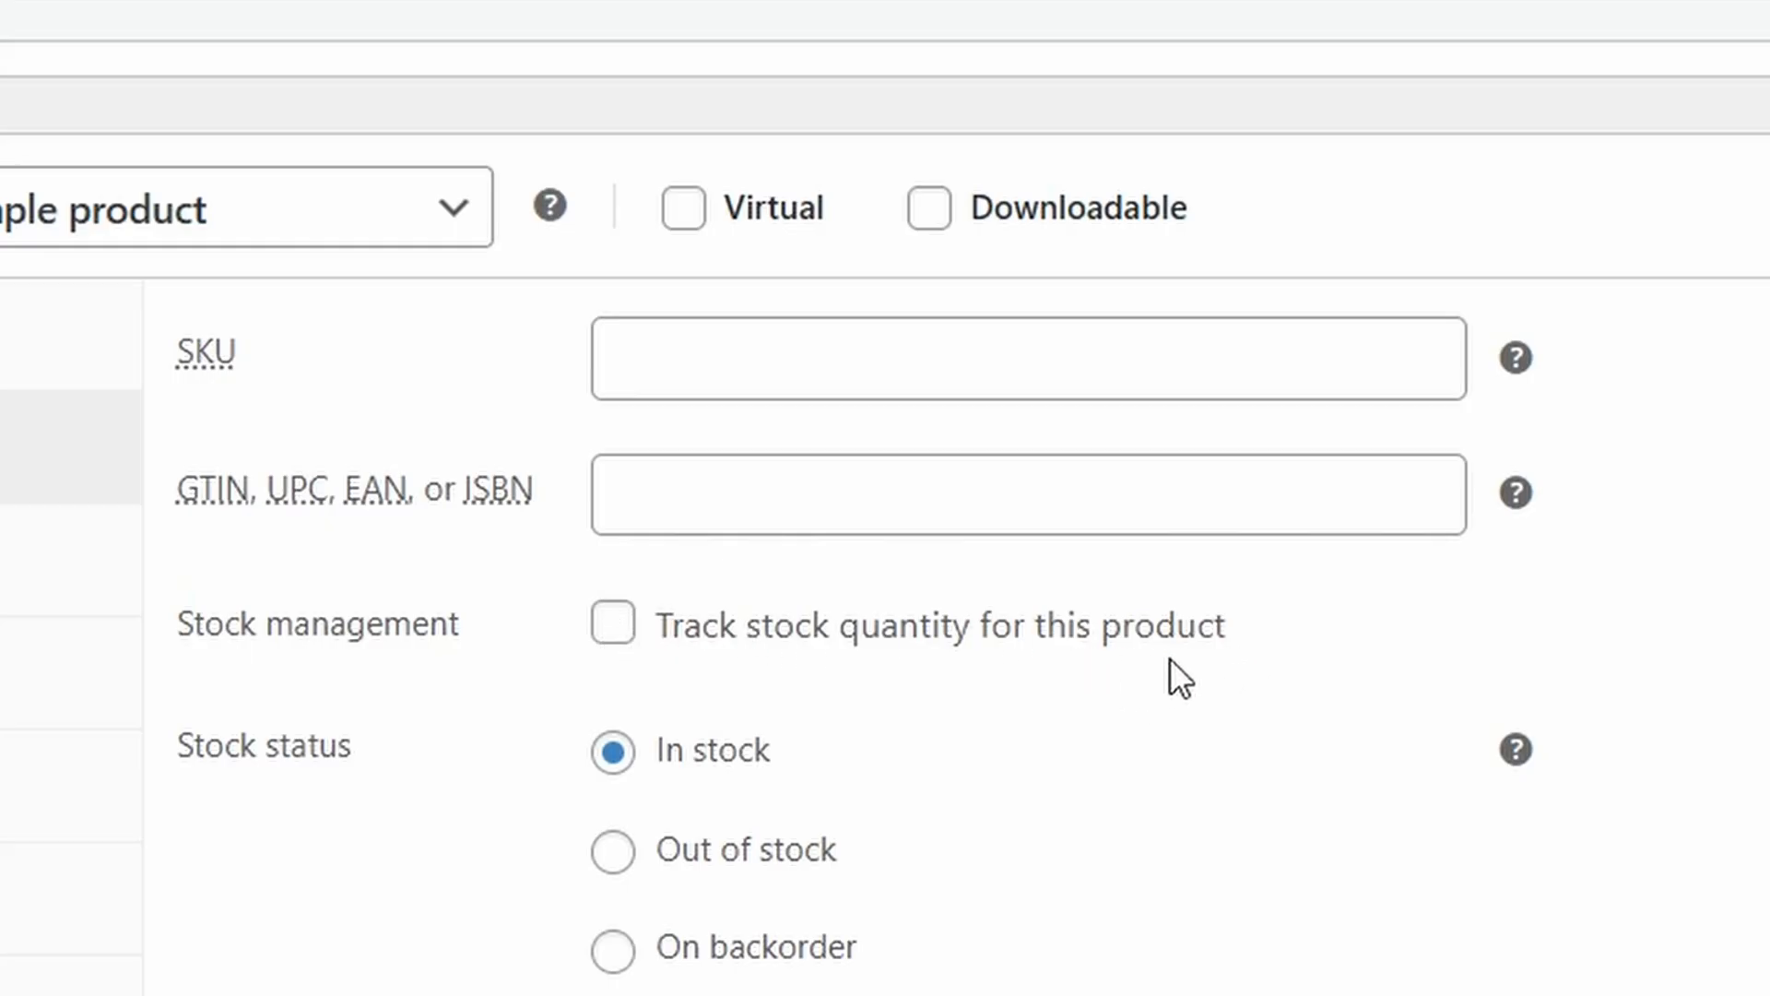
left_click(620, 623)
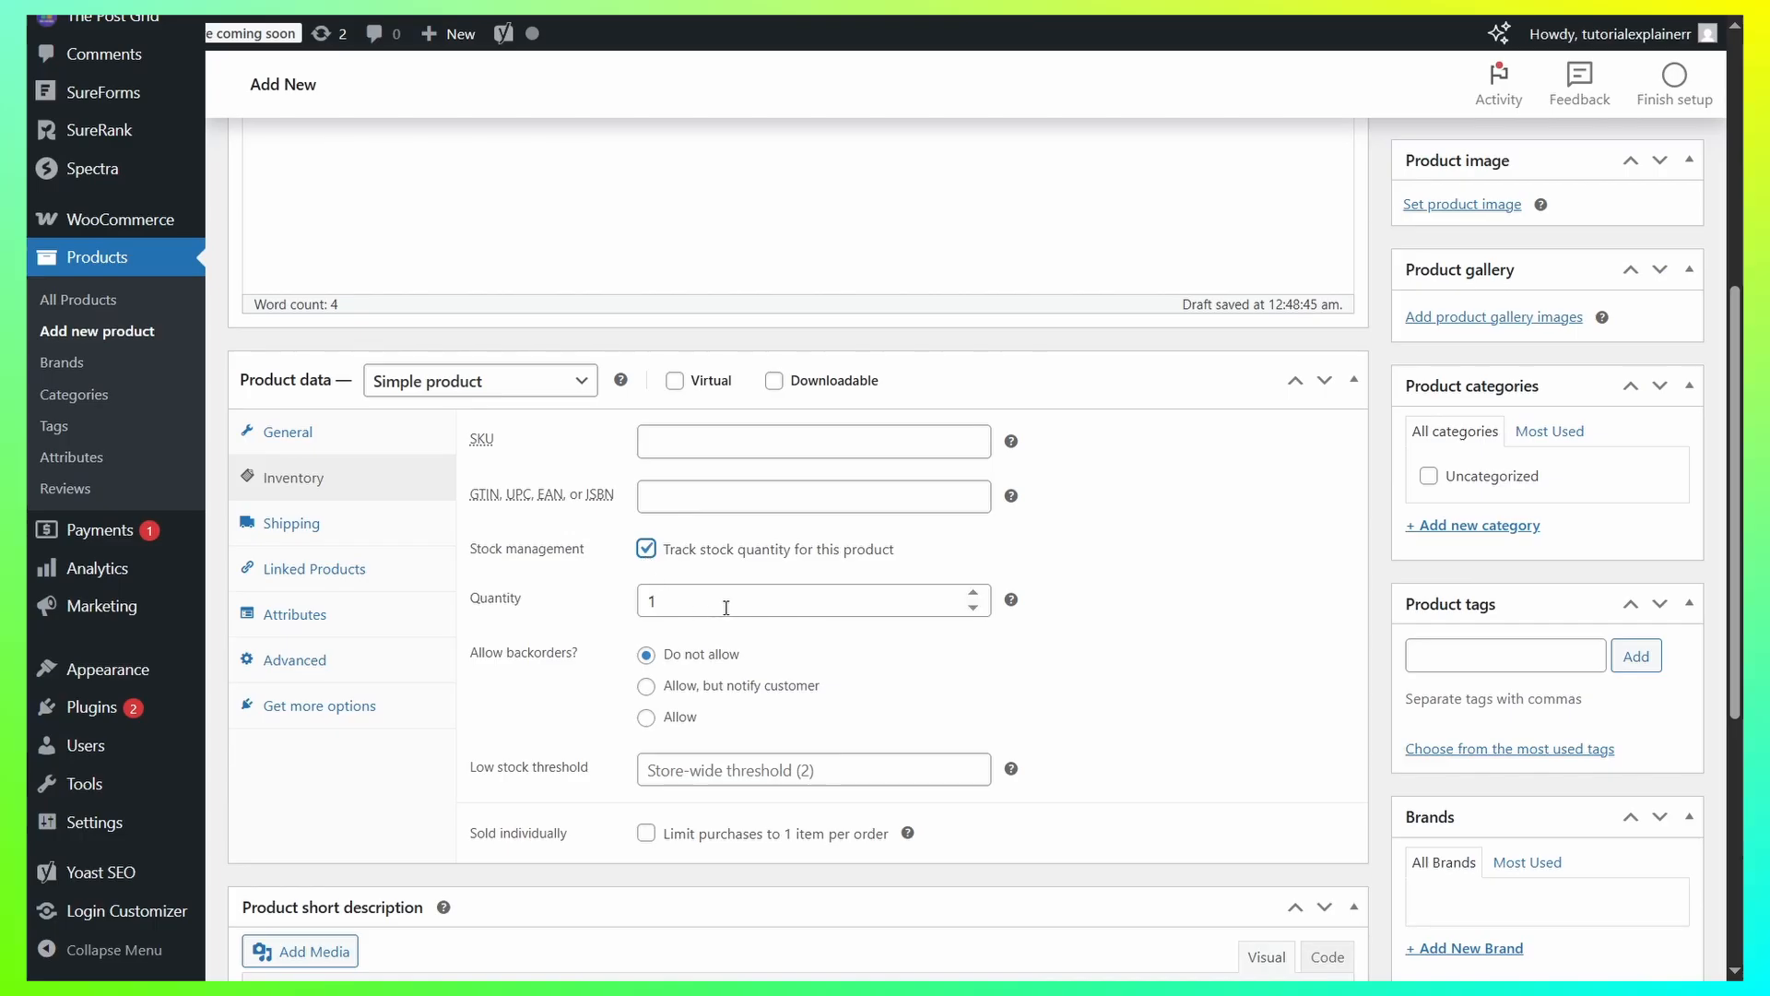
left_click_drag(702, 749, 529, 761)
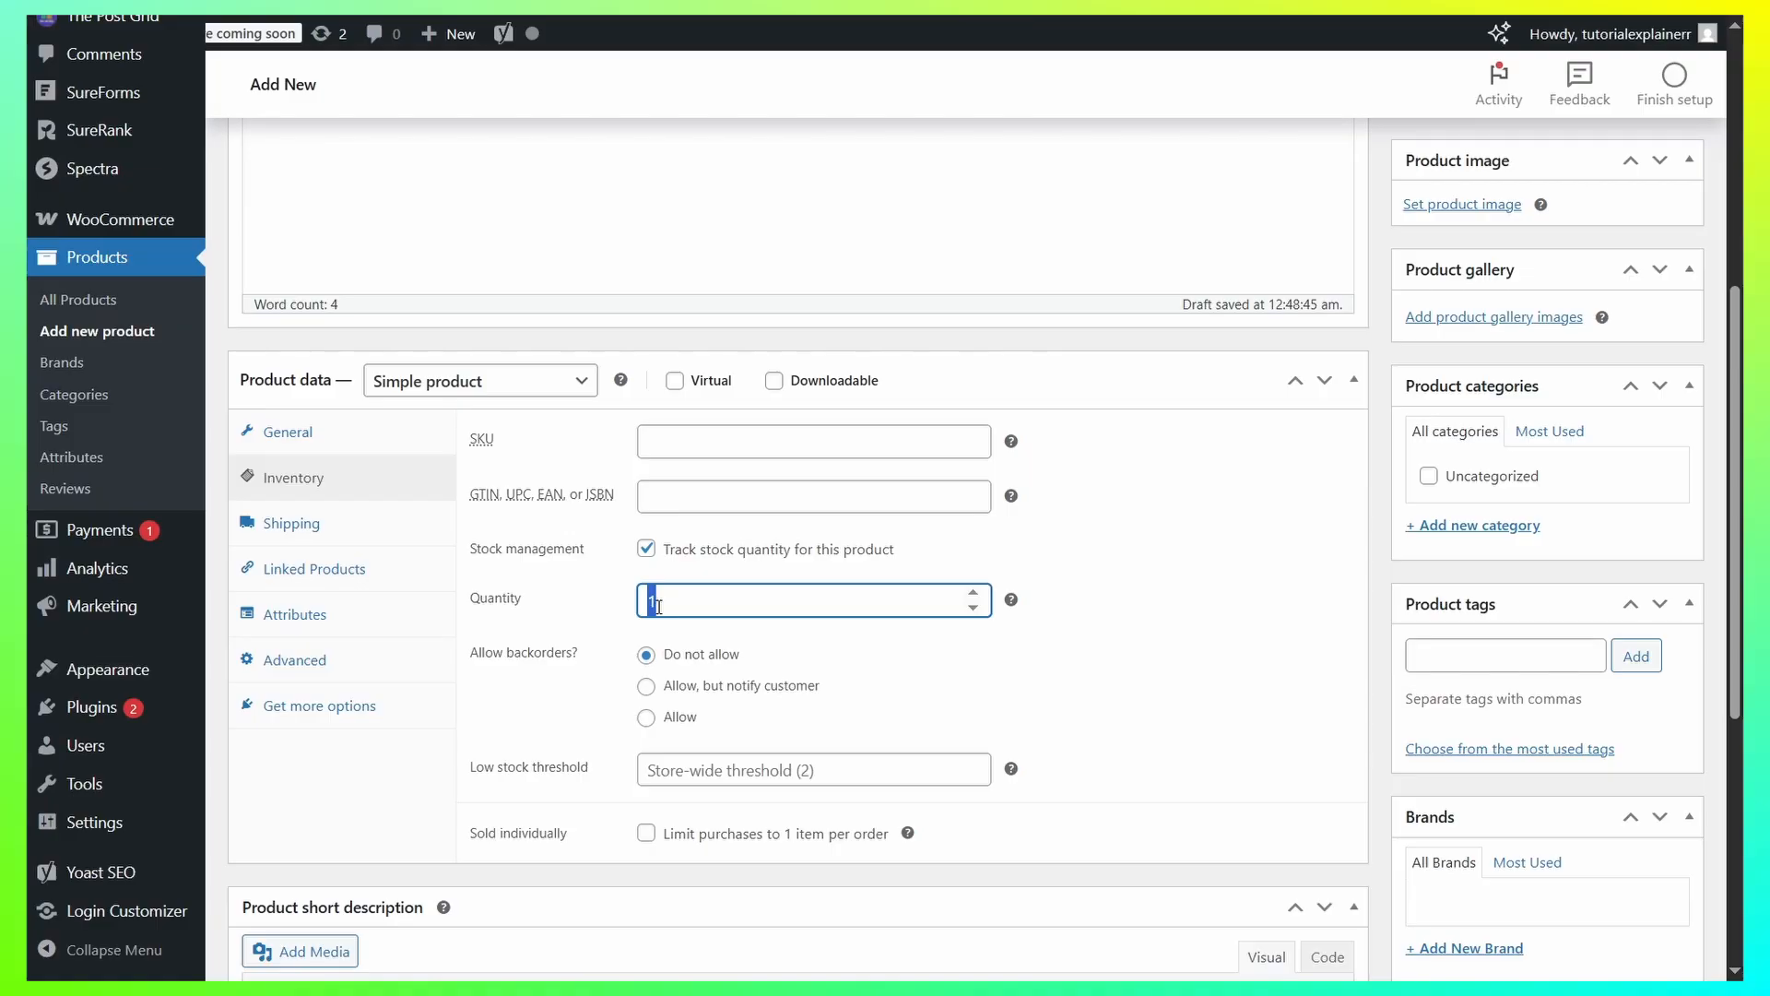
type("50")
left_click(1130, 595)
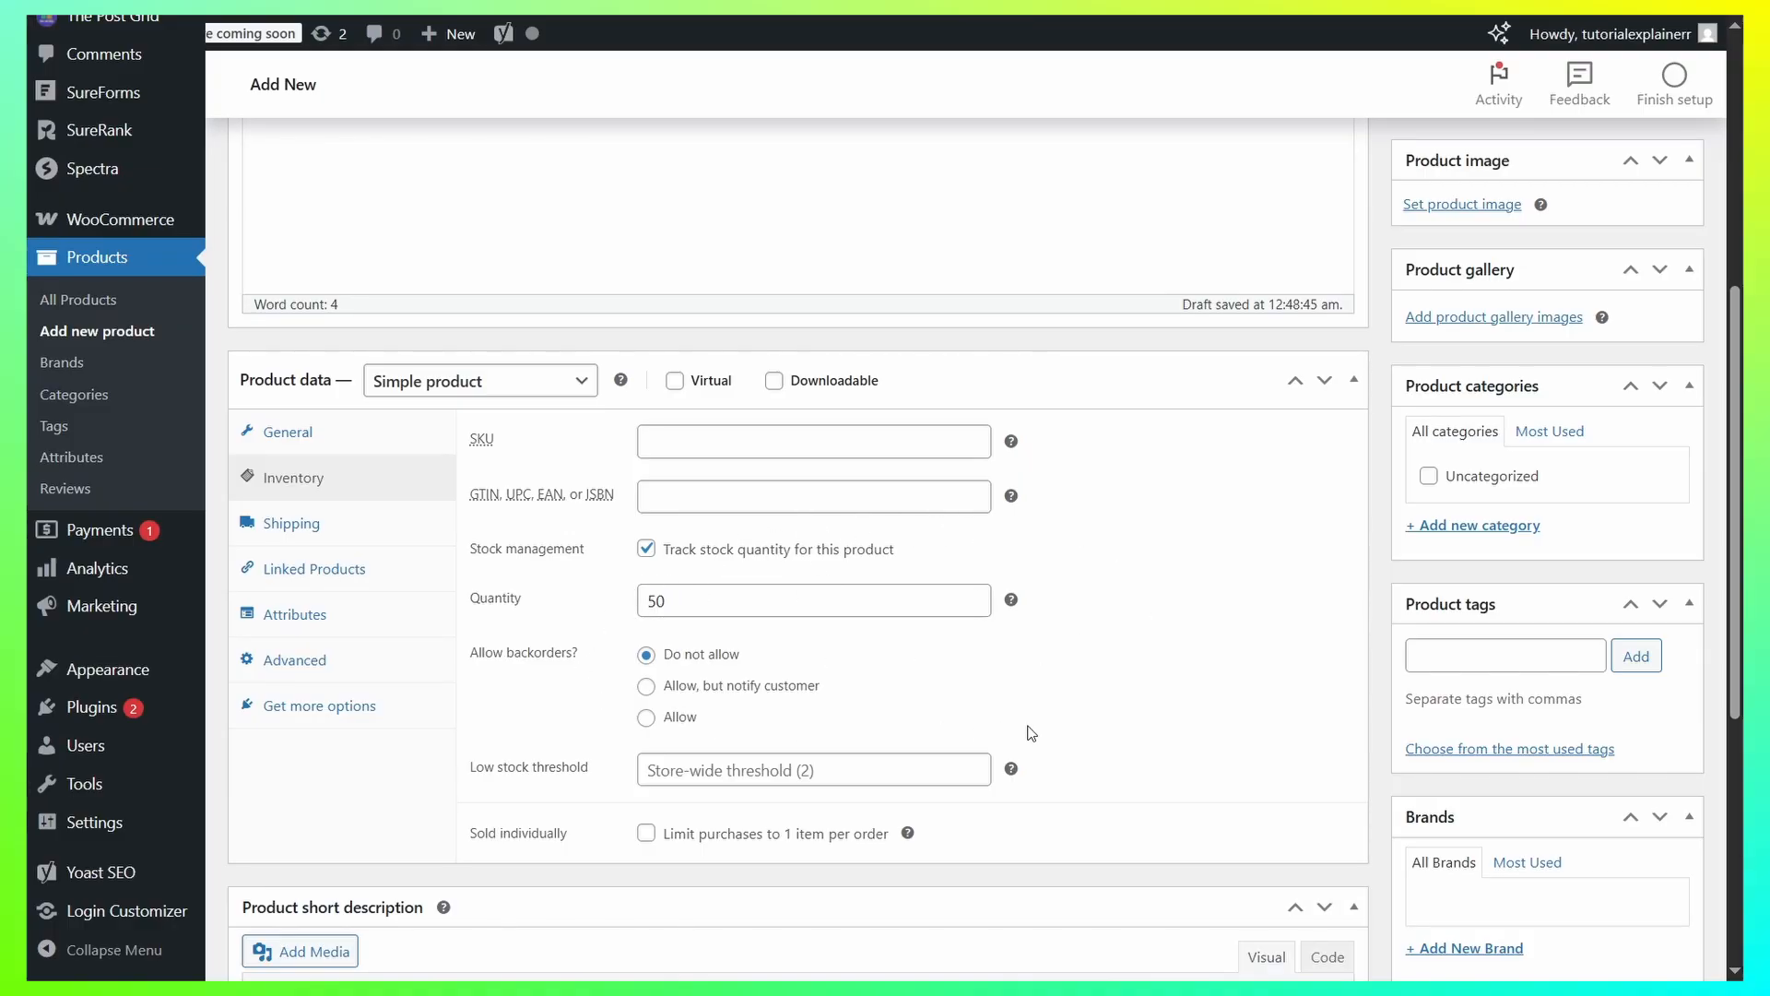
Examine the product's shipping, linked products, attributes and advanced settings, and return to its general pricing settings.
left_click(282, 530)
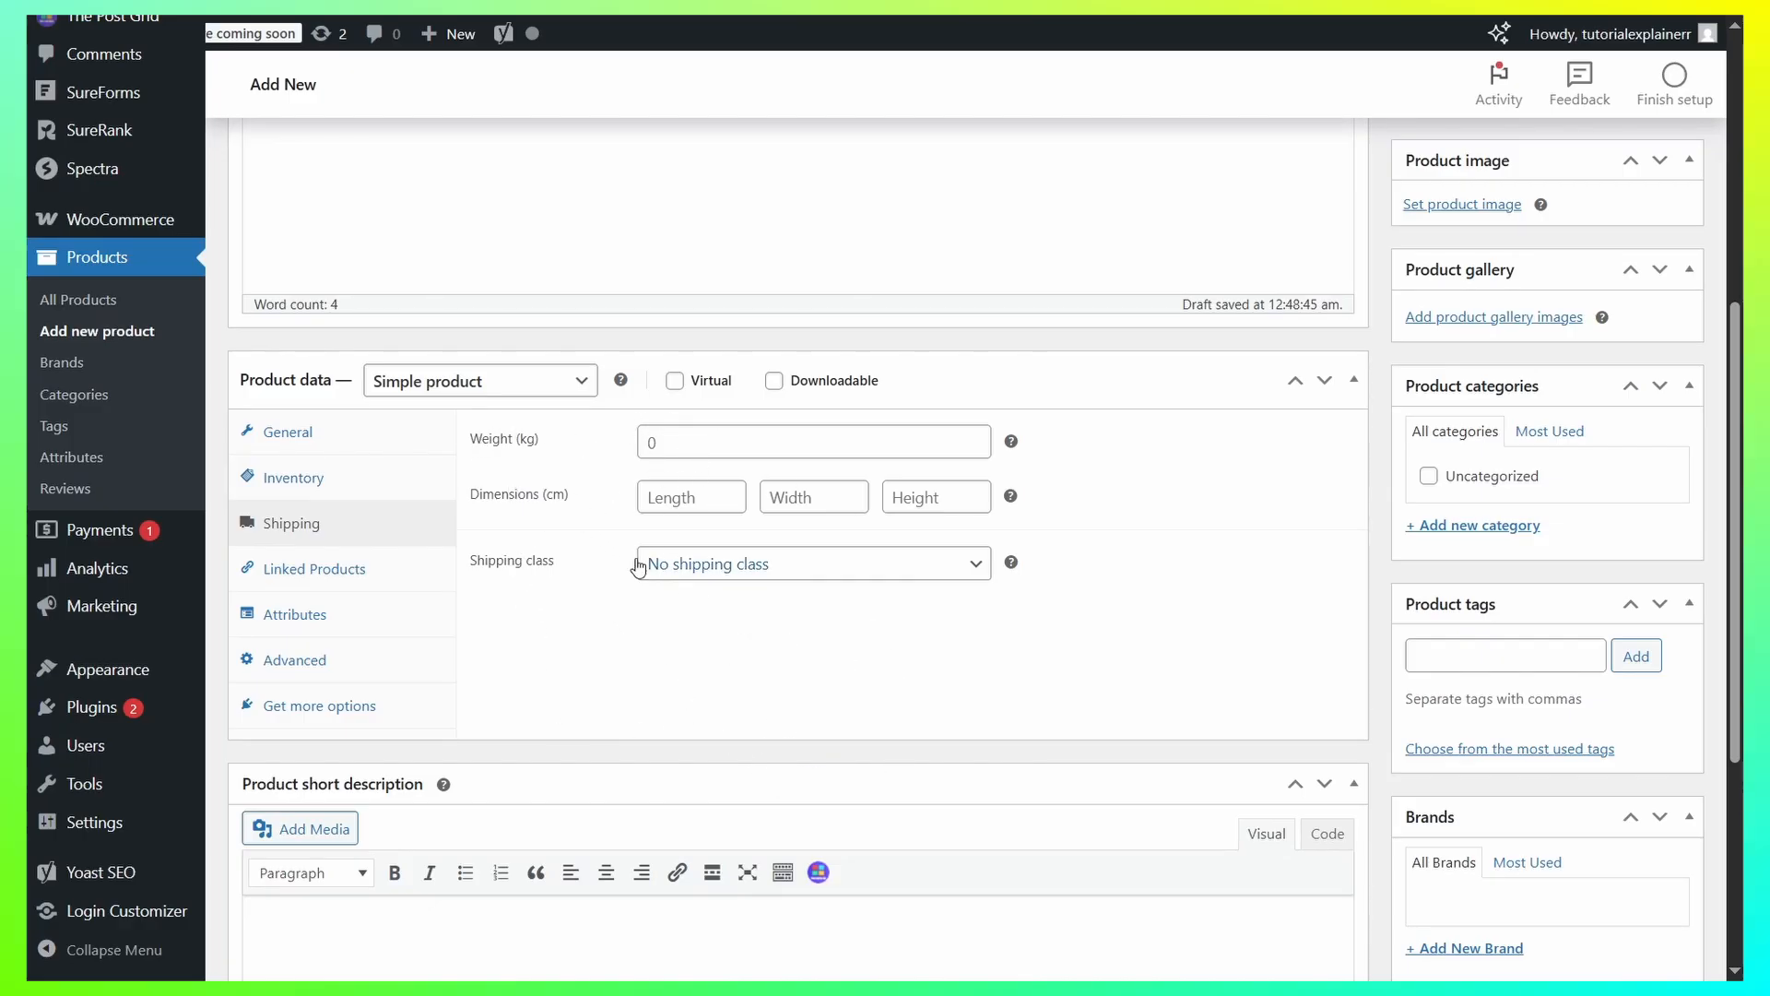
left_click(332, 569)
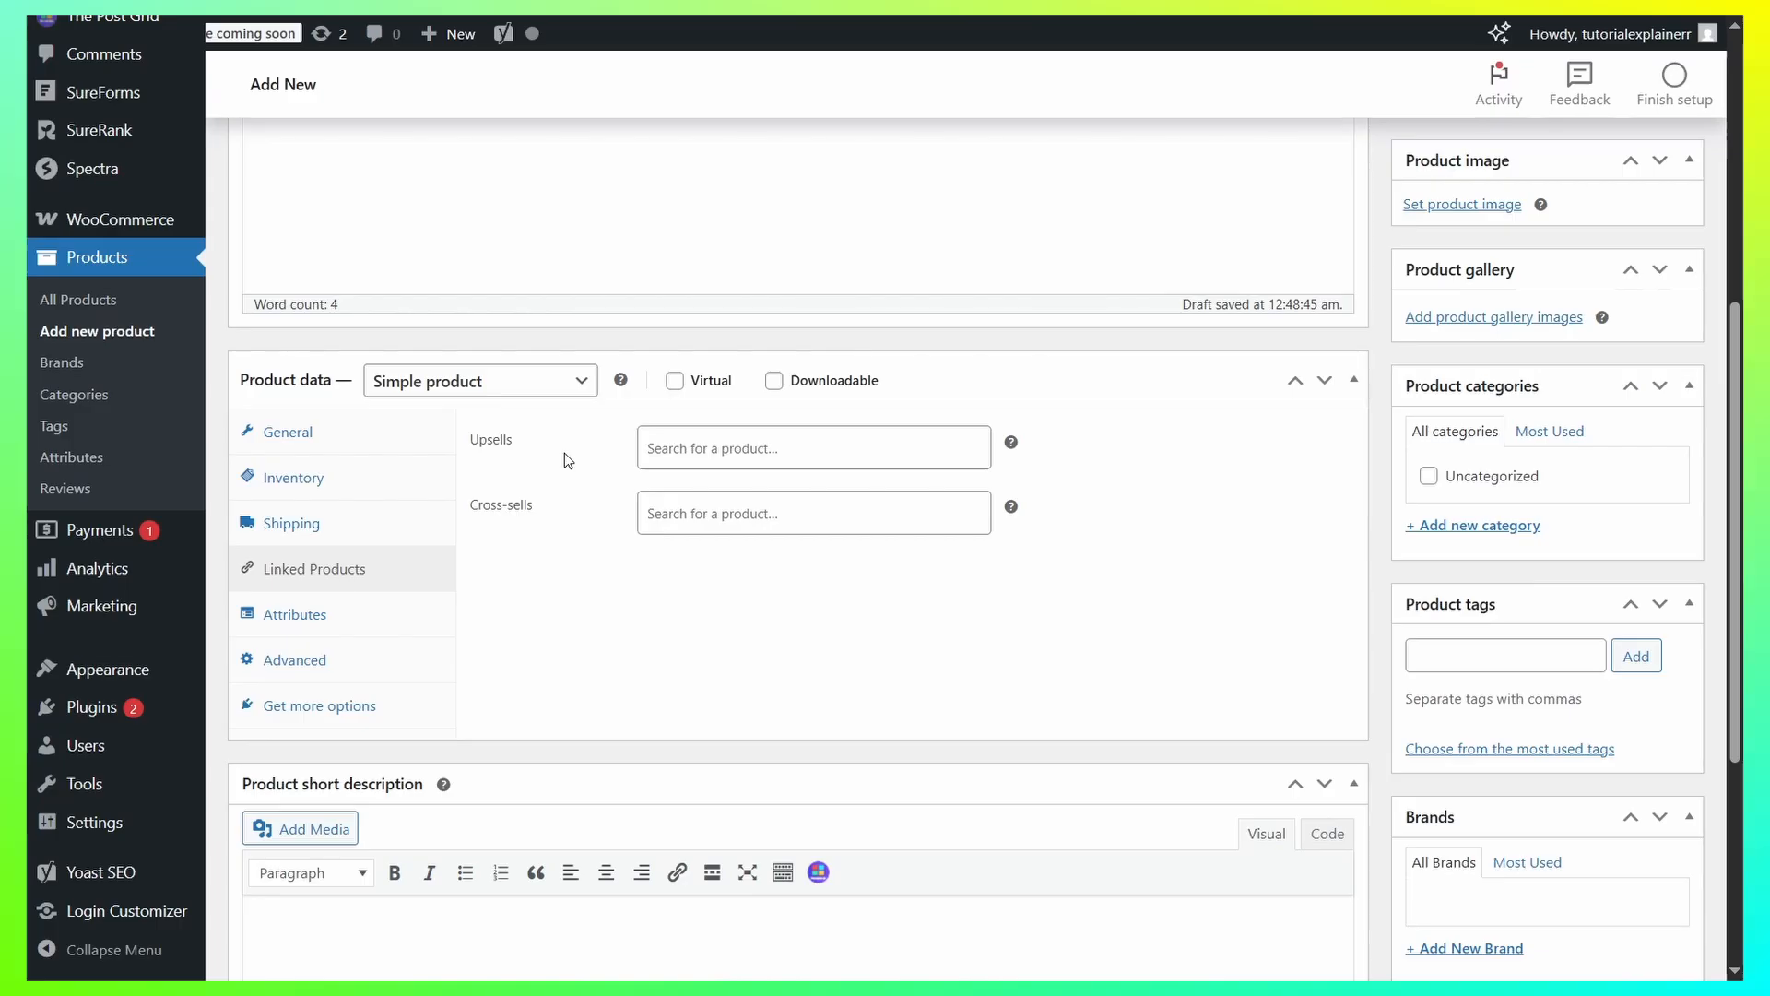
left_click(828, 461)
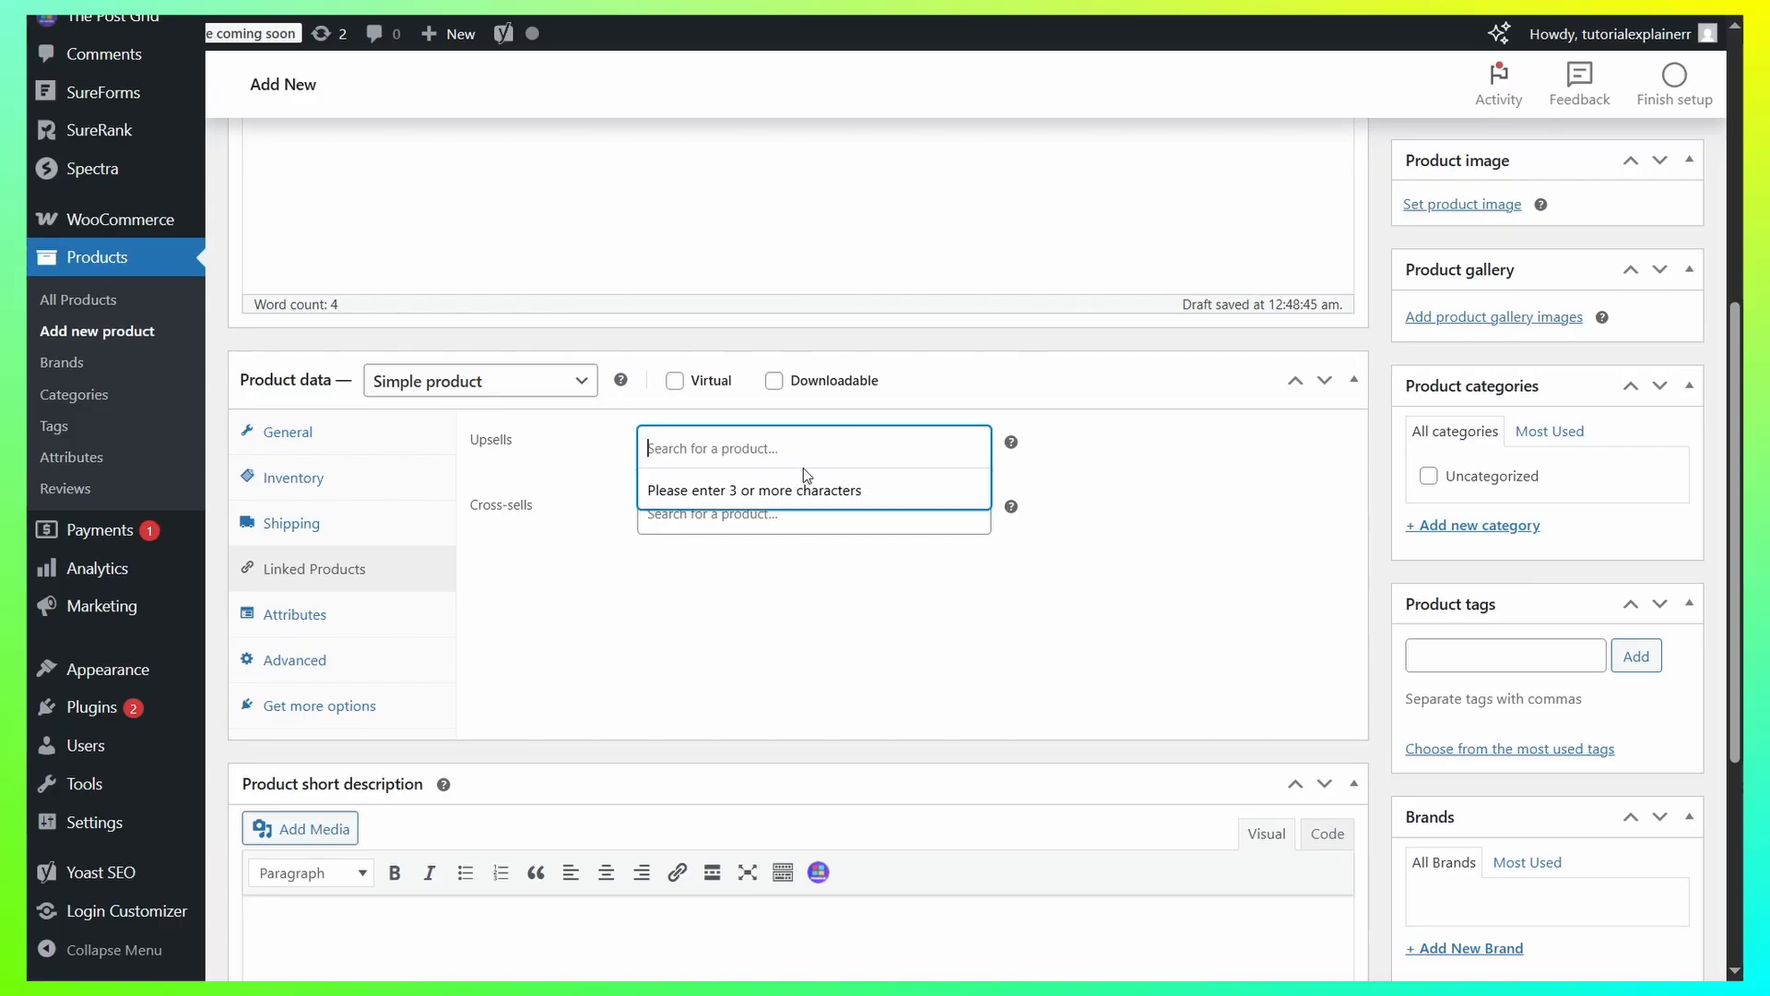
left_click(1123, 469)
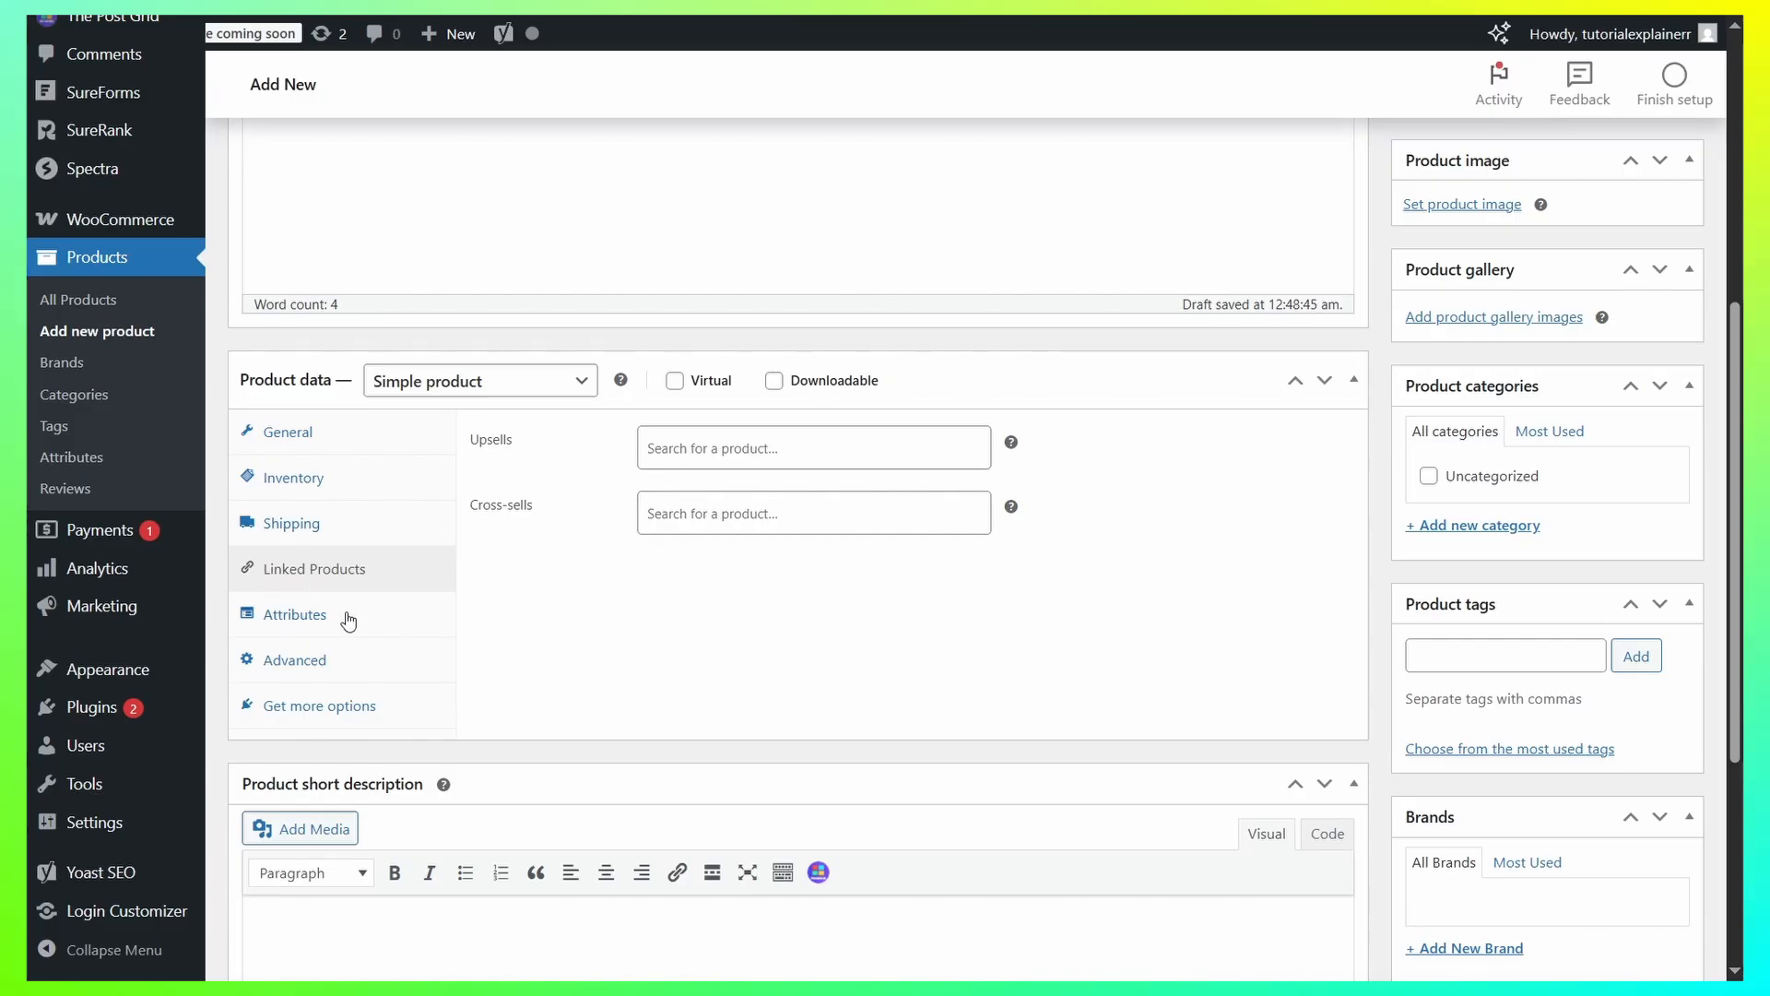
left_click(294, 615)
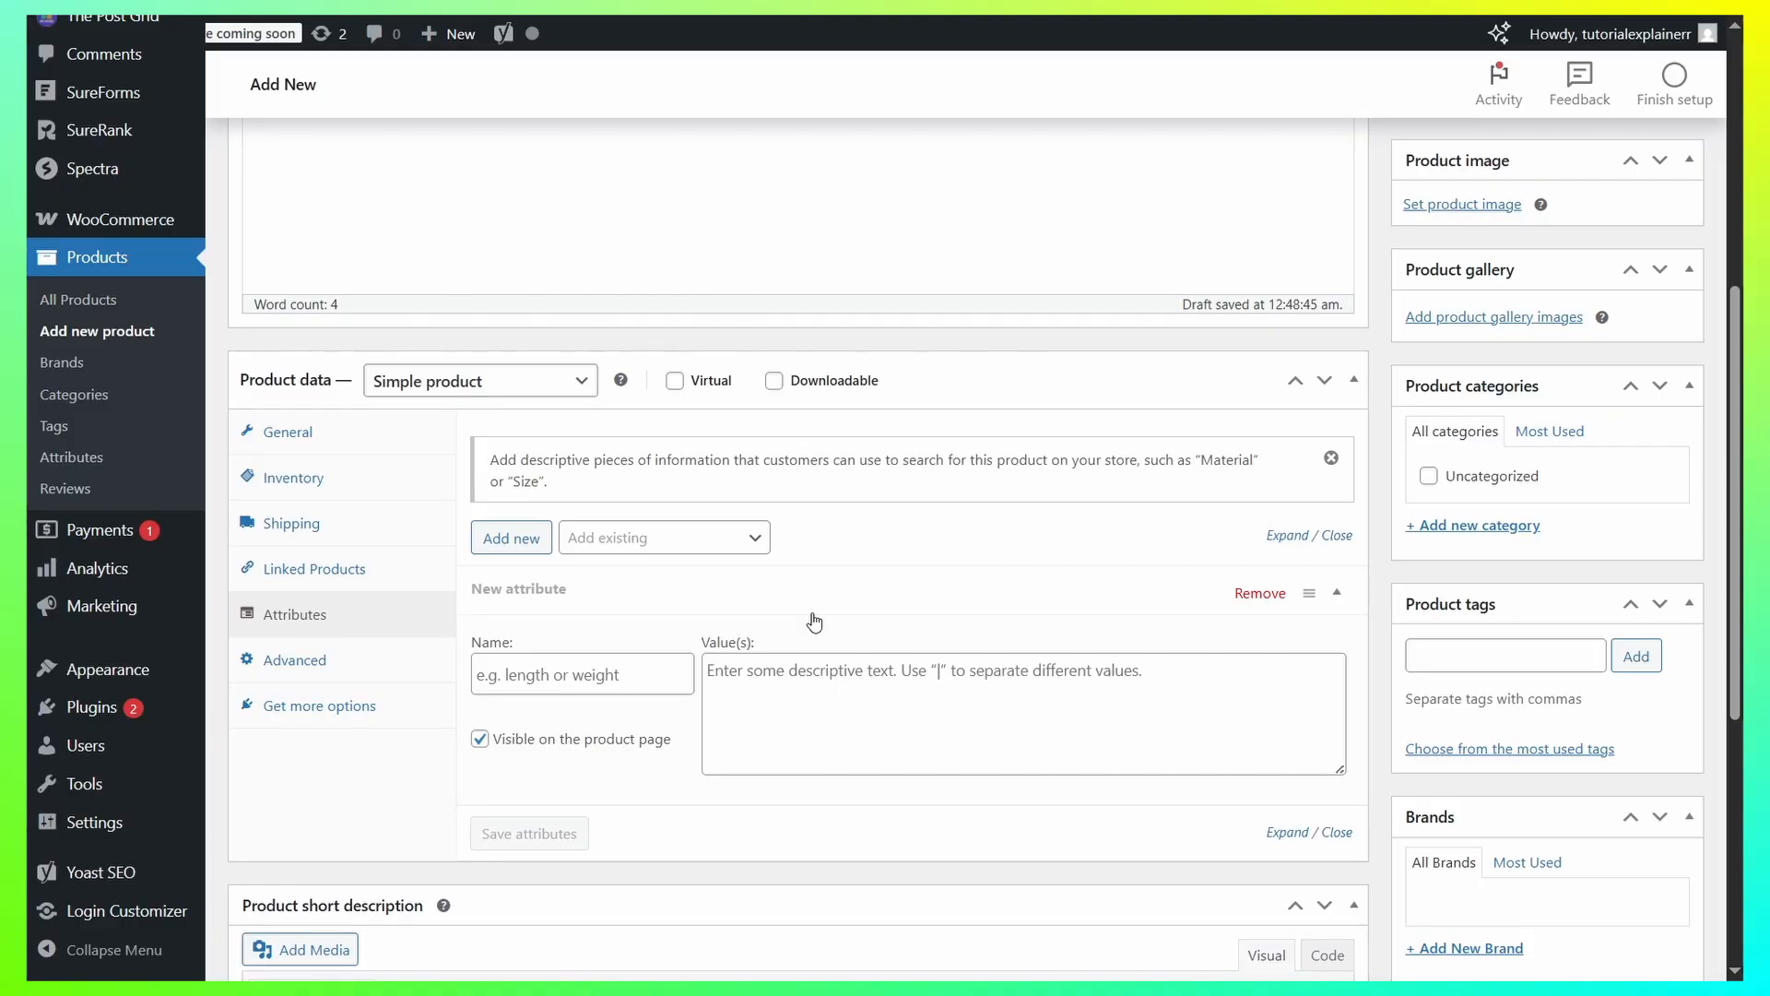
left_click(597, 691)
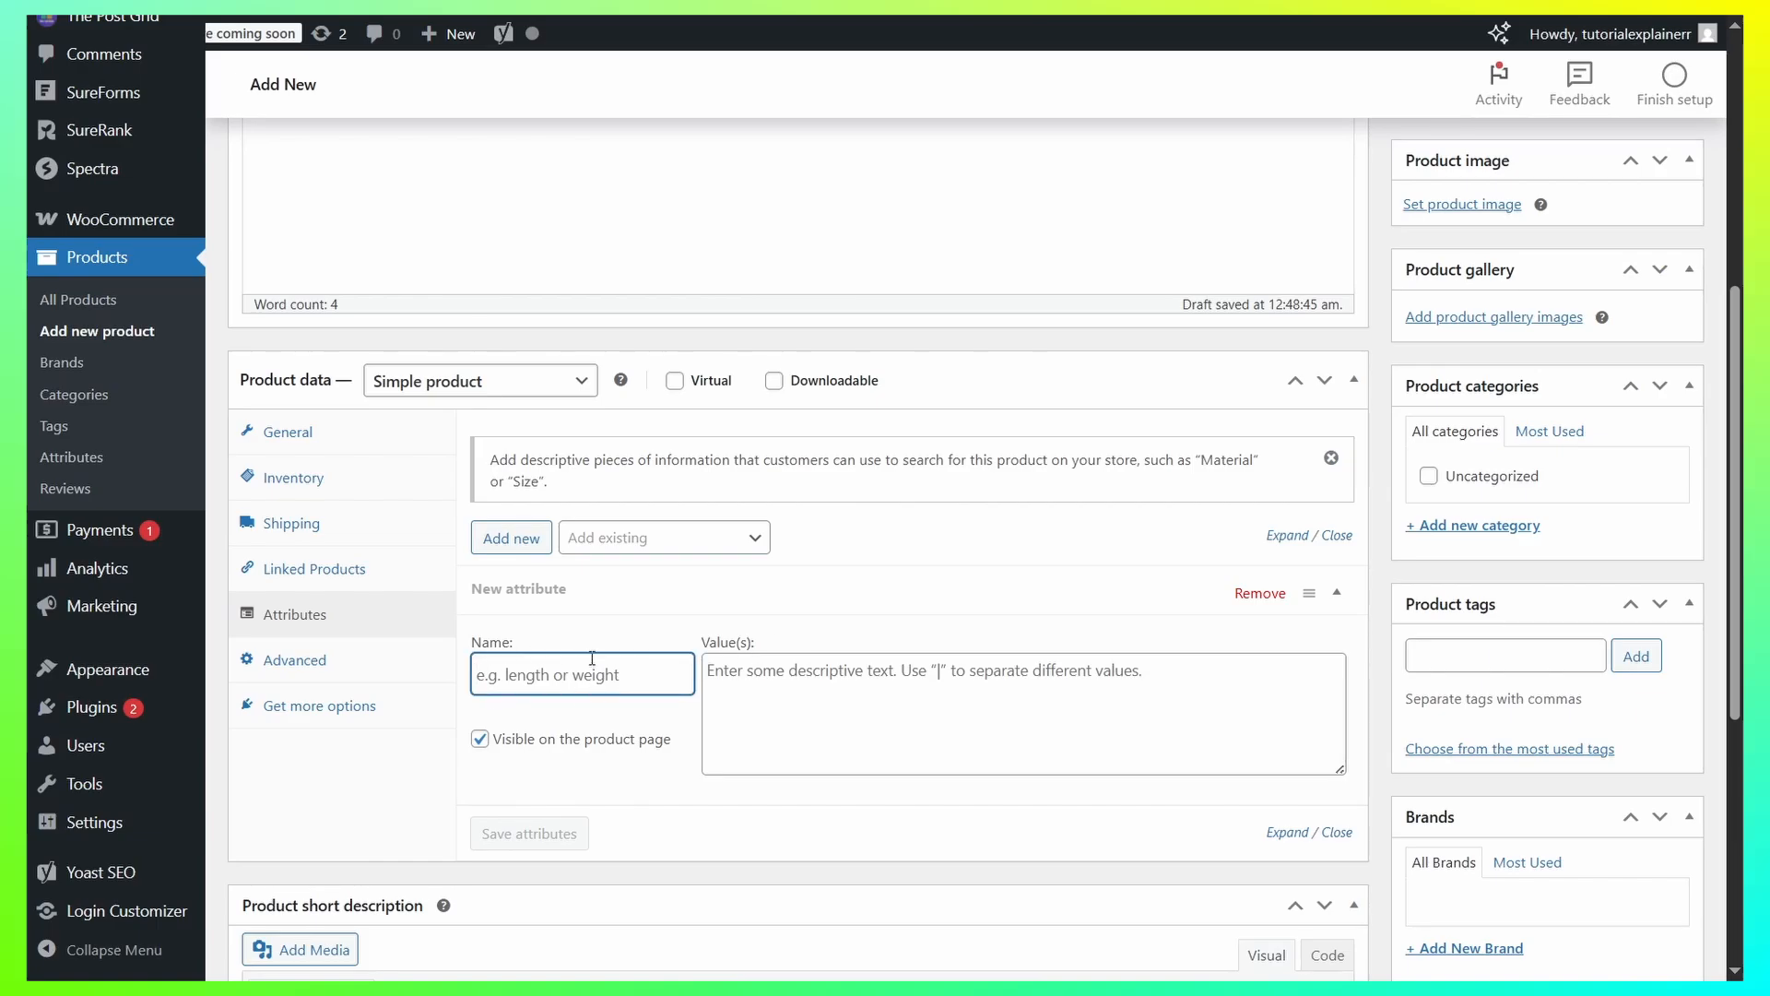
left_click(889, 703)
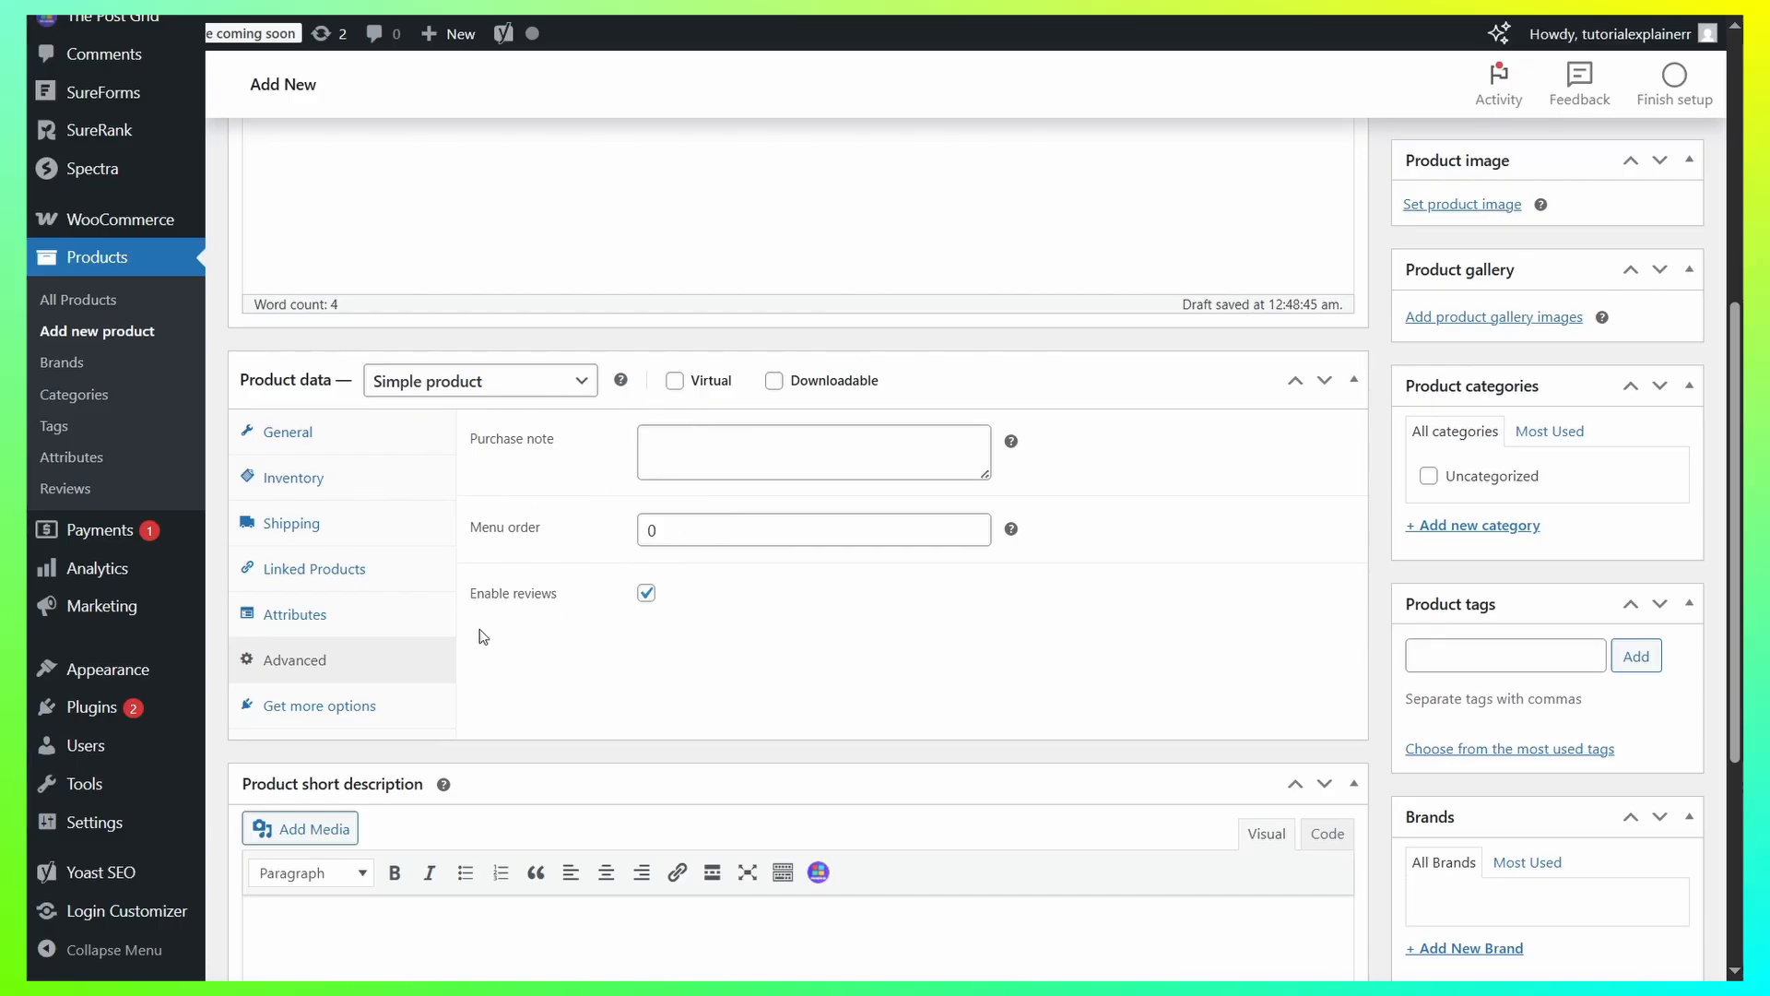
left_click(287, 433)
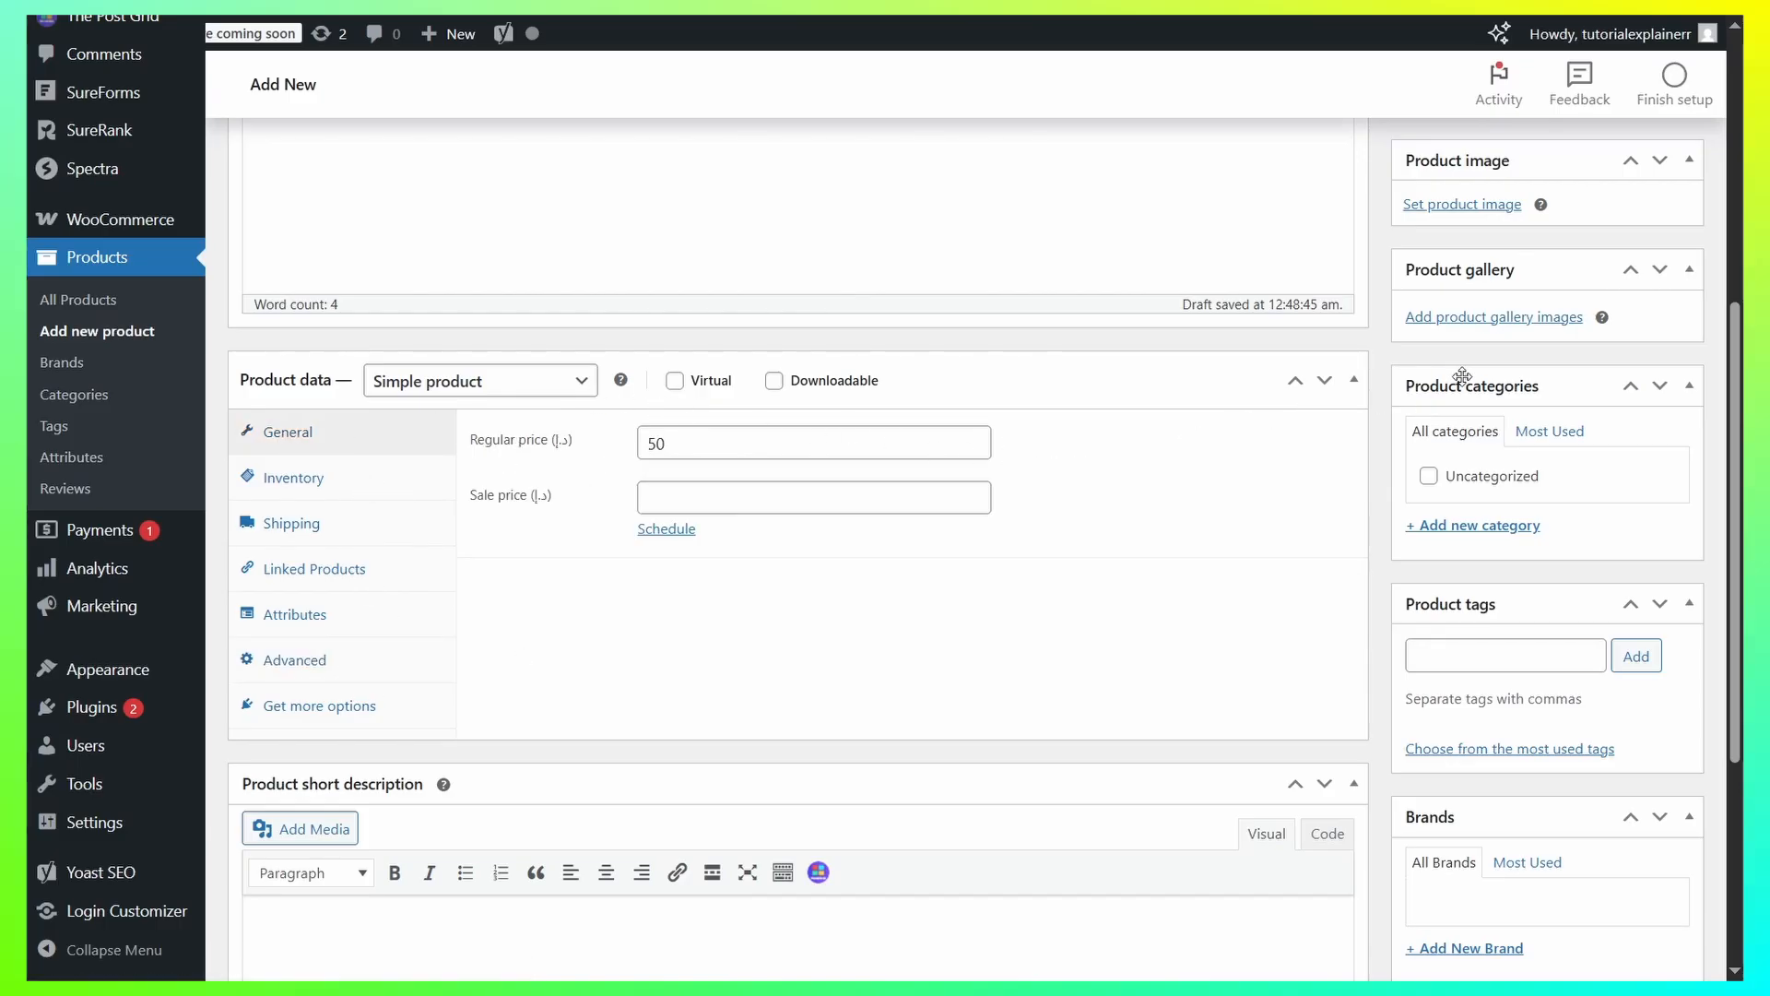
Set the dark red image, titled red test product, from the media library as the product image.
scroll(1466, 373, "up", 3)
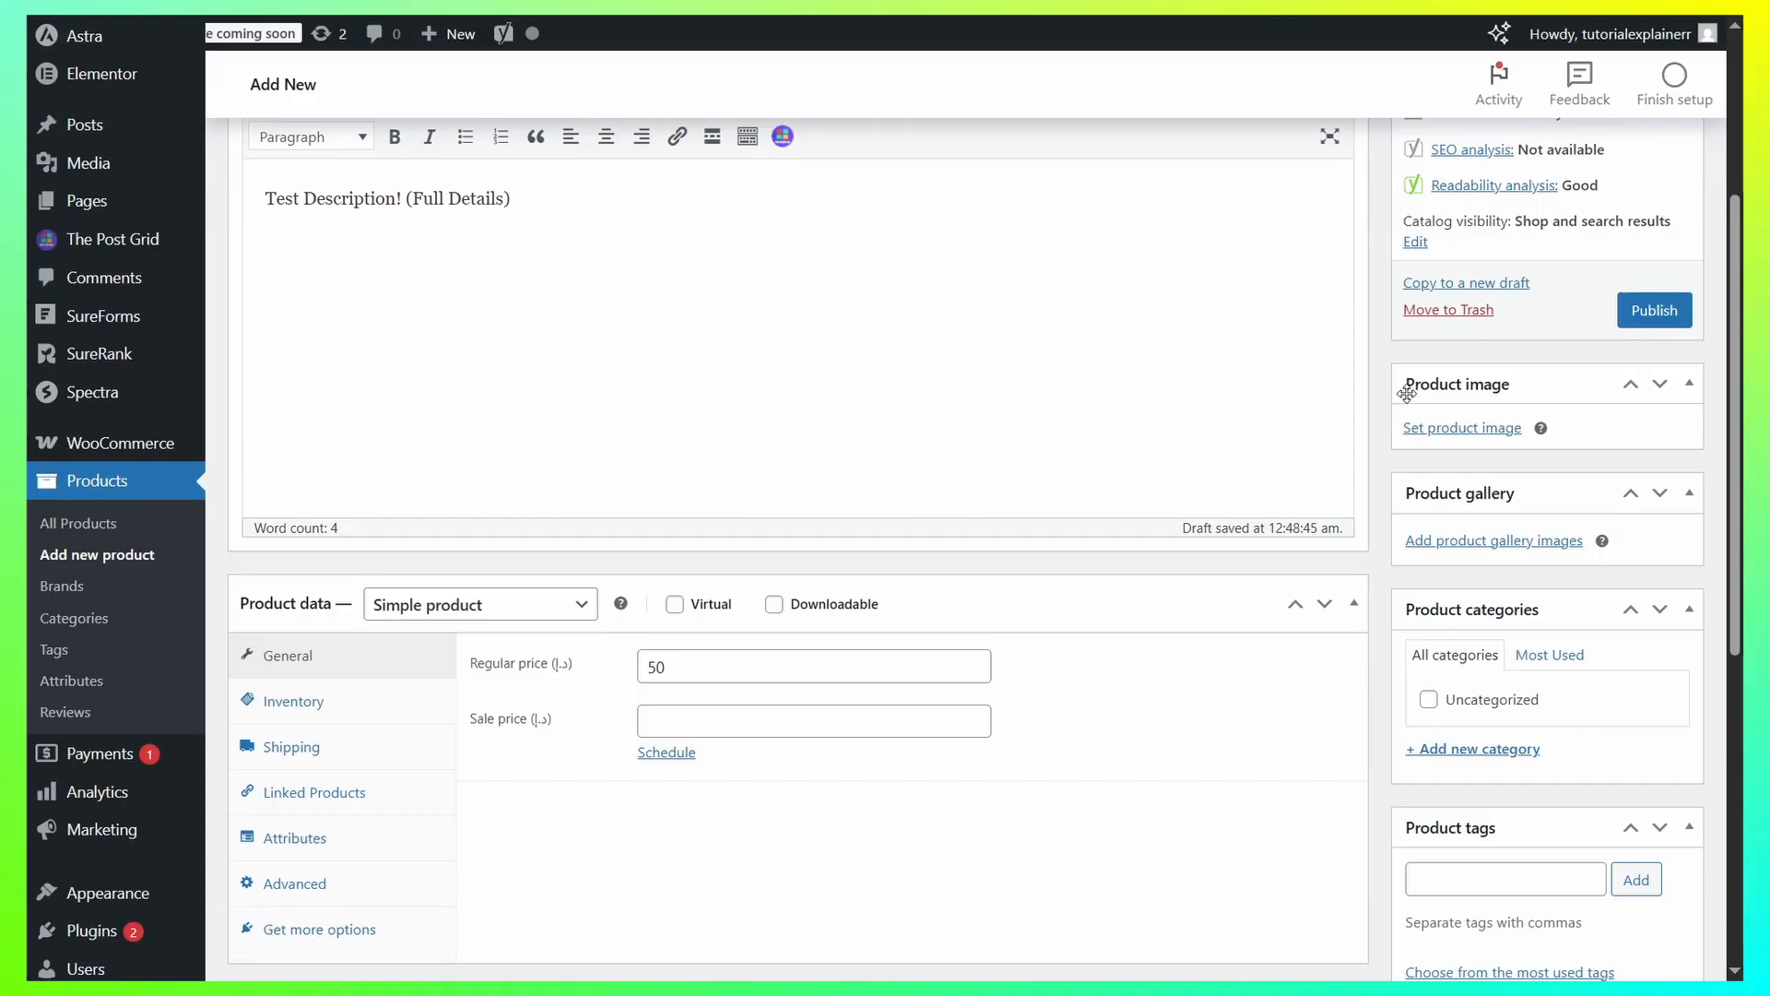
left_click(1455, 431)
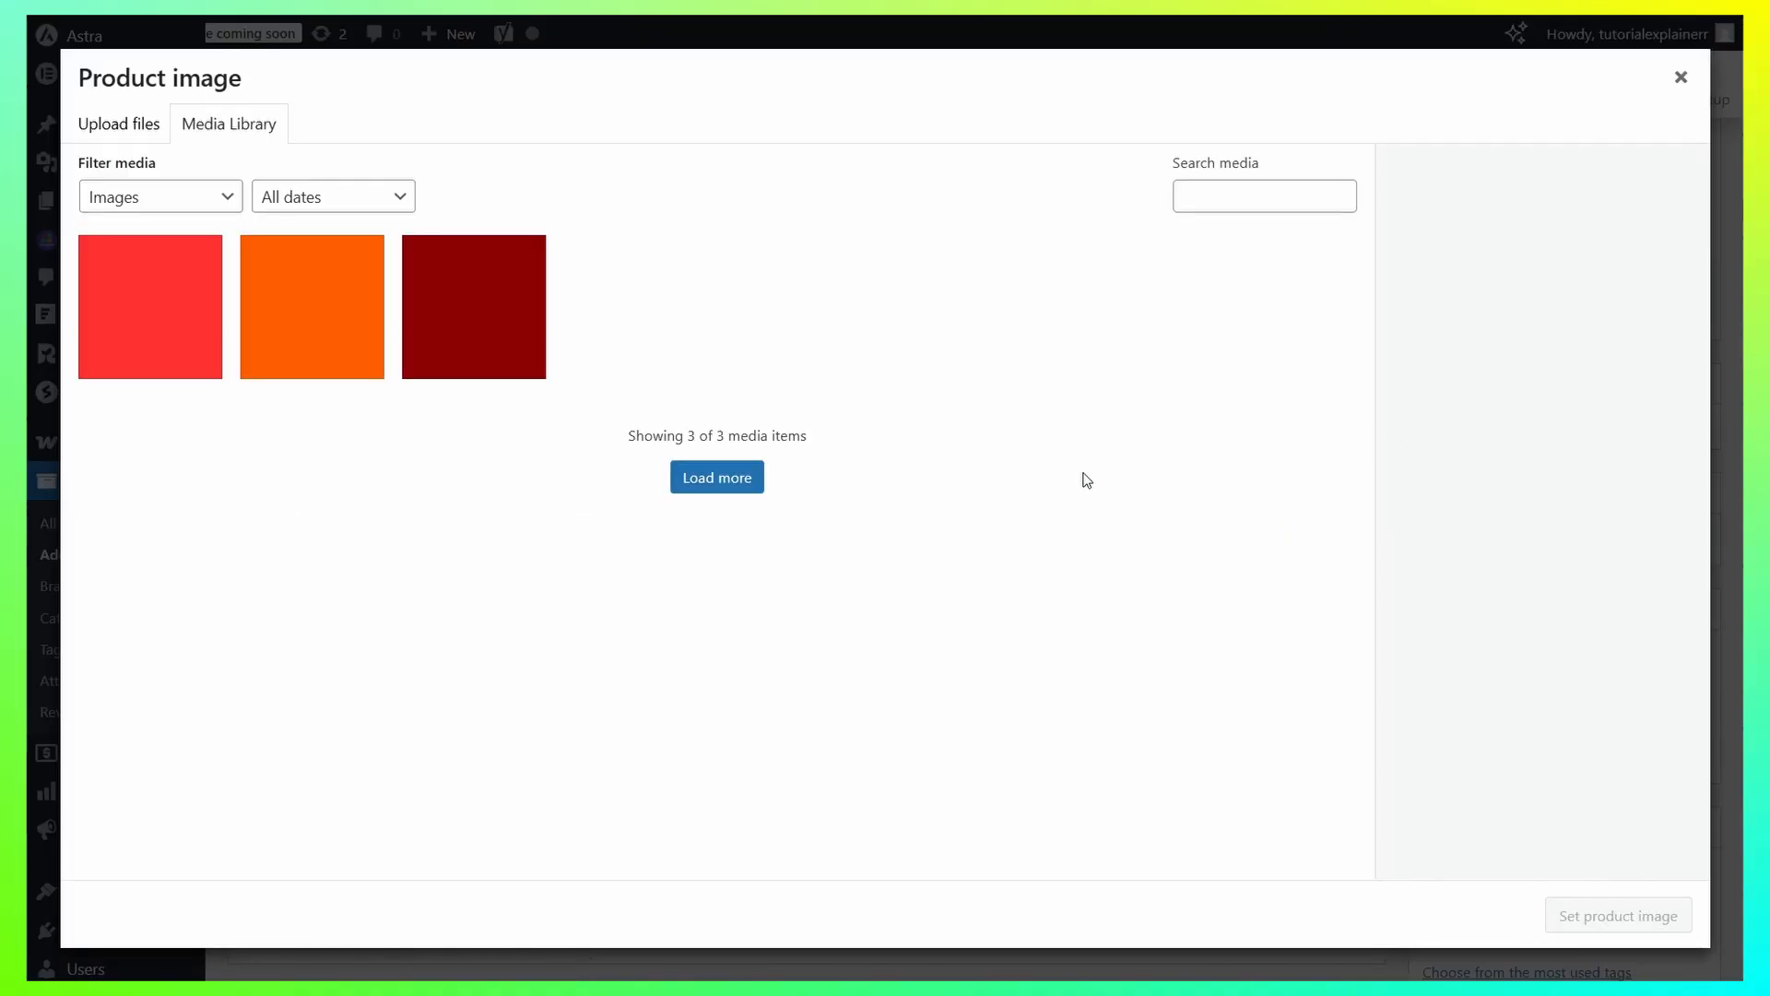
left_click(499, 313)
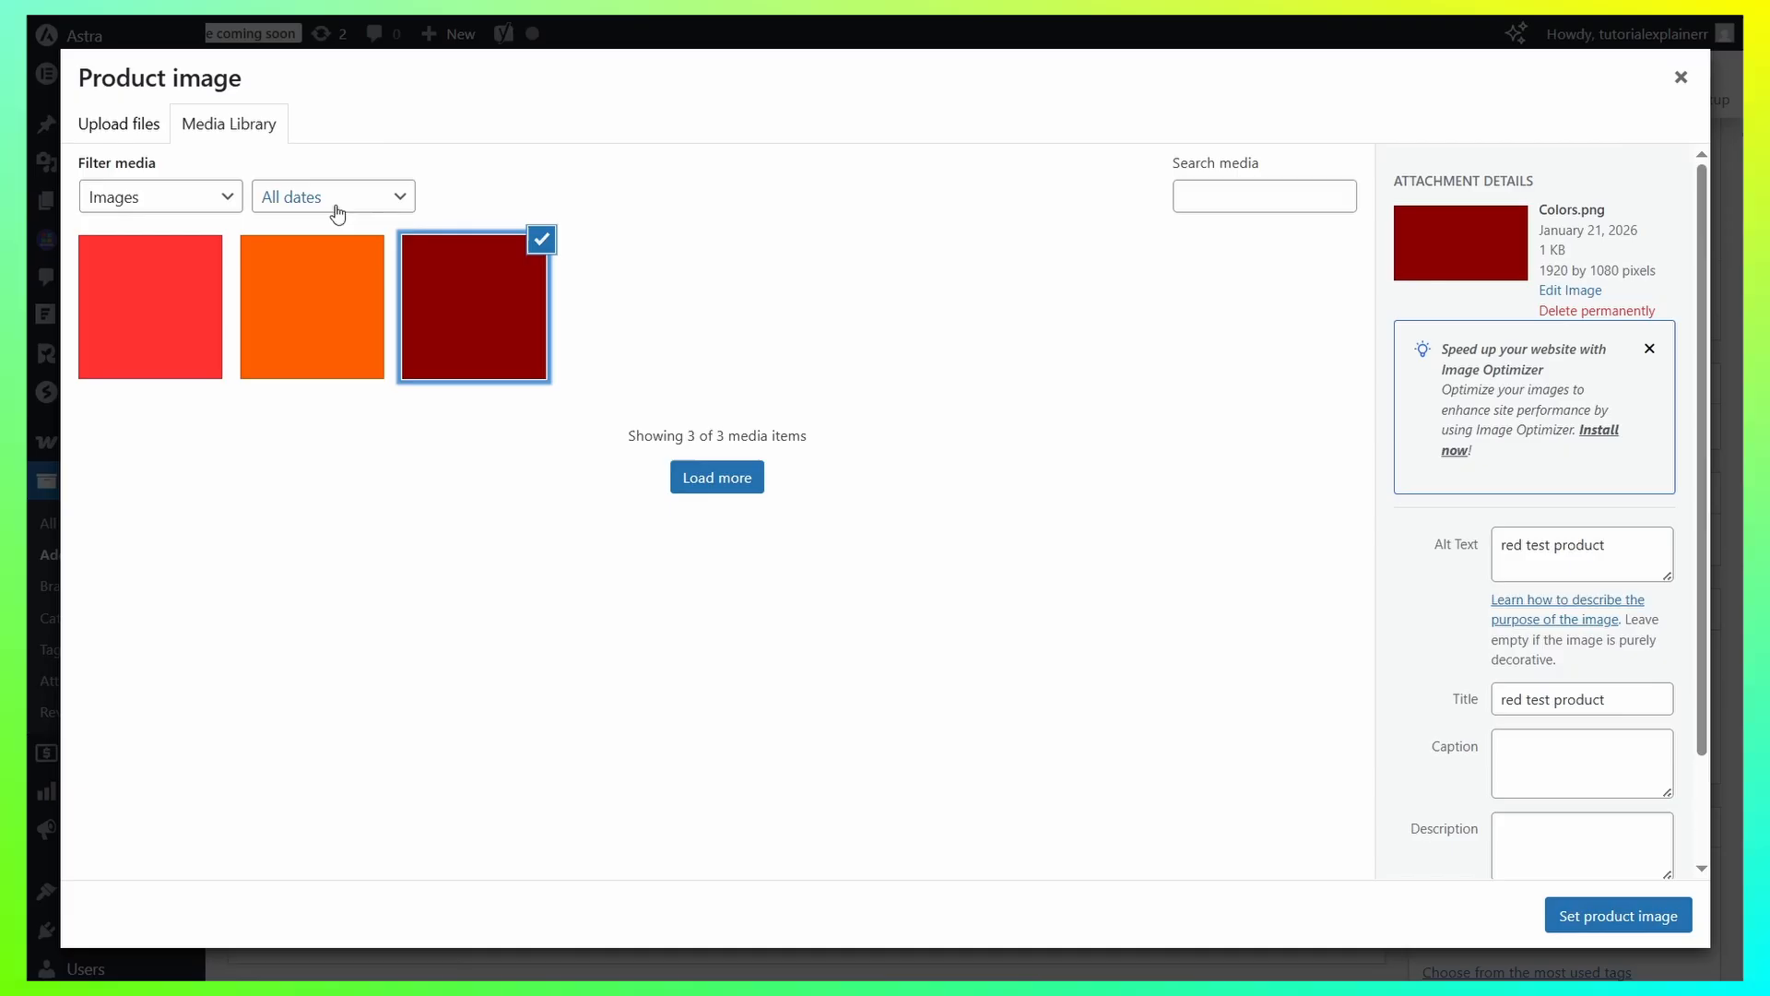
left_click(138, 128)
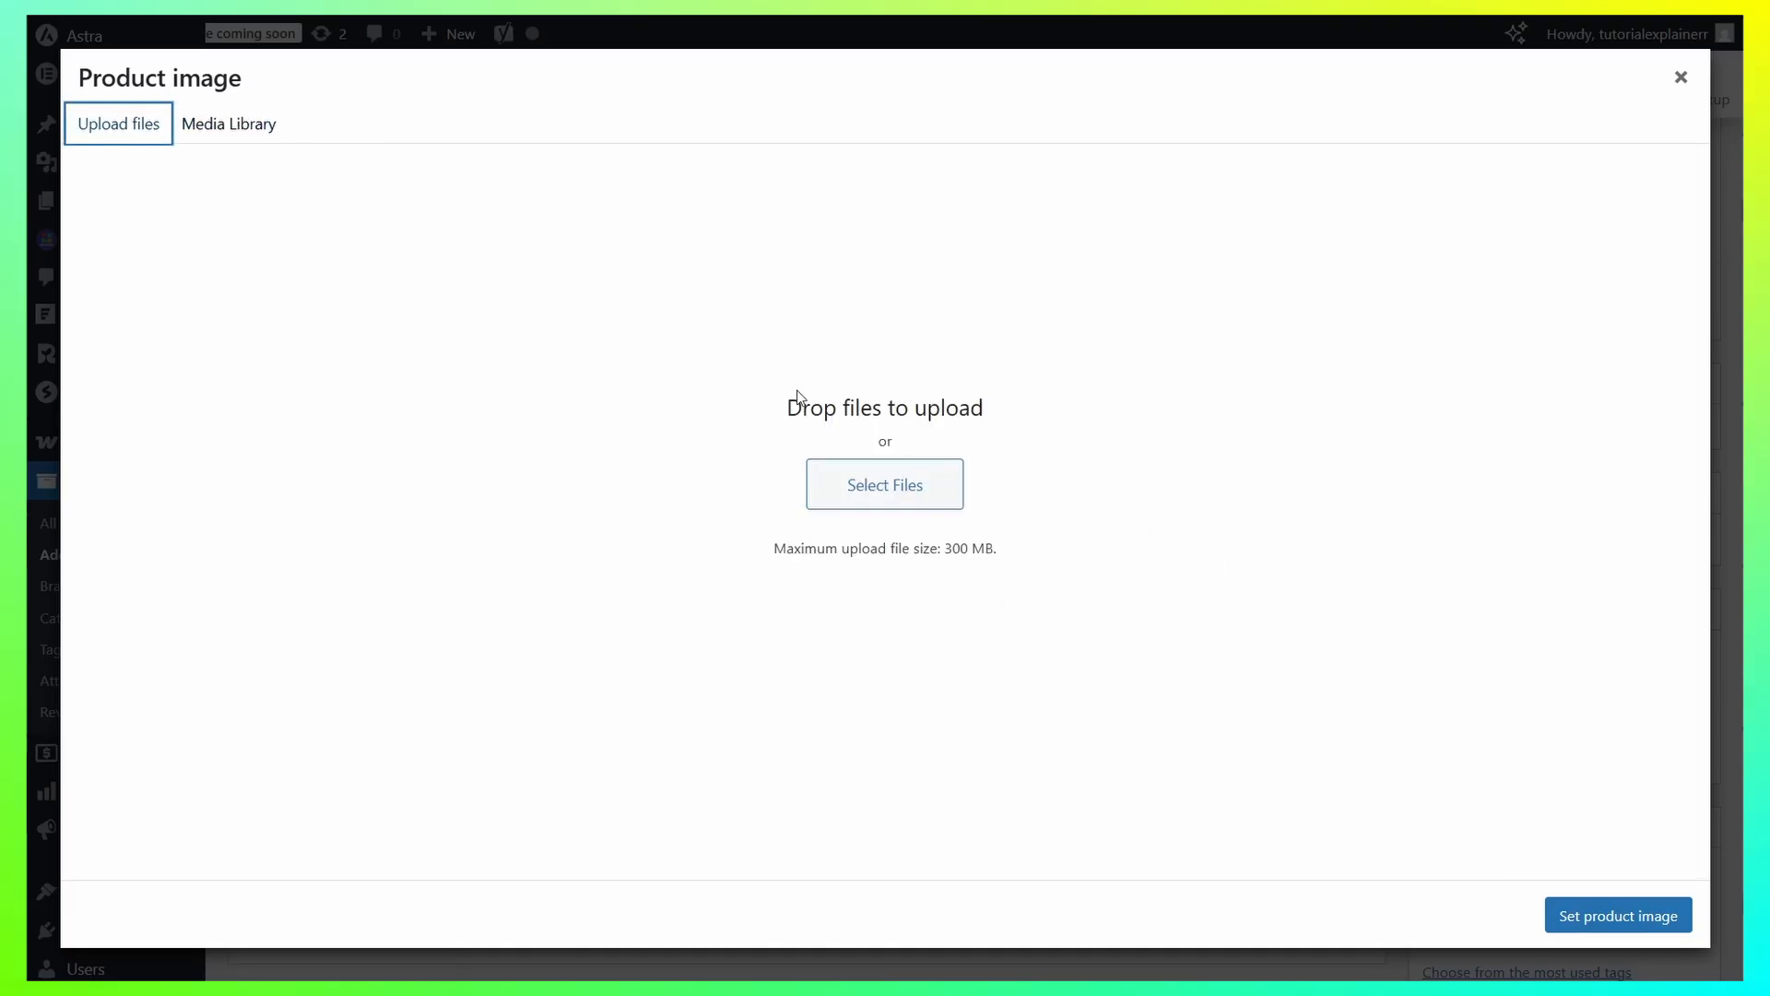
left_click(237, 113)
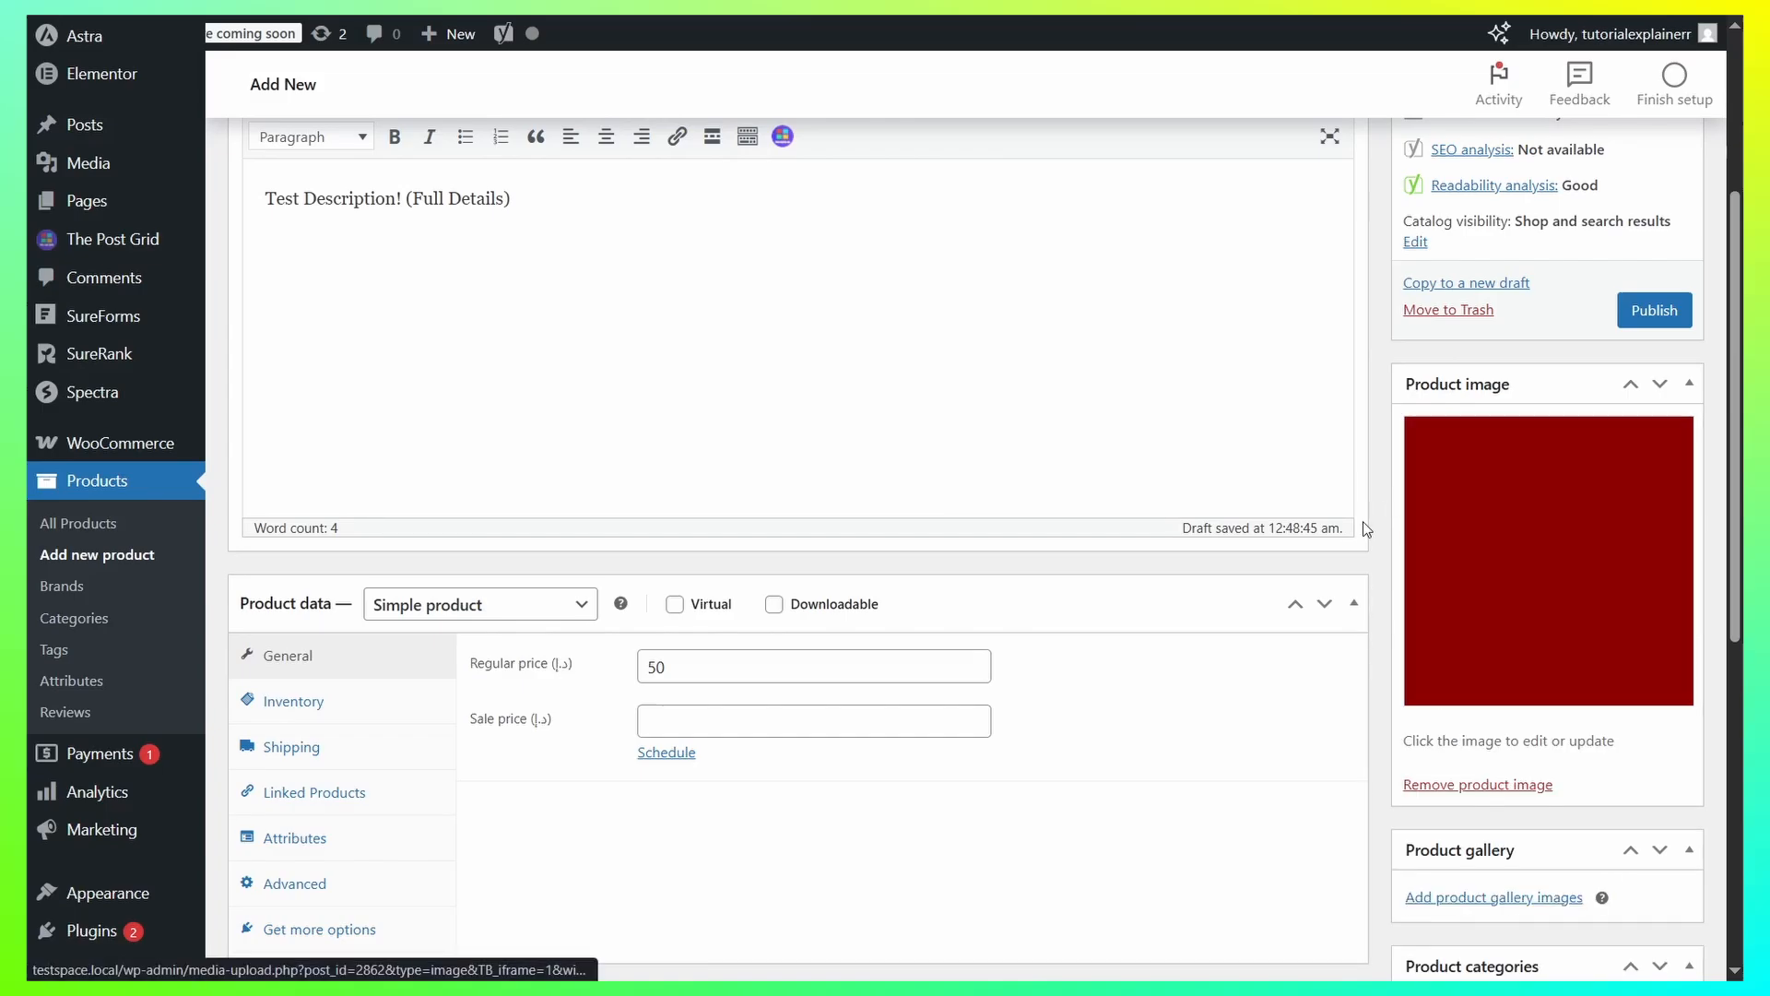
Add the orange and bright red images from the media library to the product gallery.
scroll(1569, 657, "down", 1)
scroll(1569, 657, "down", 2)
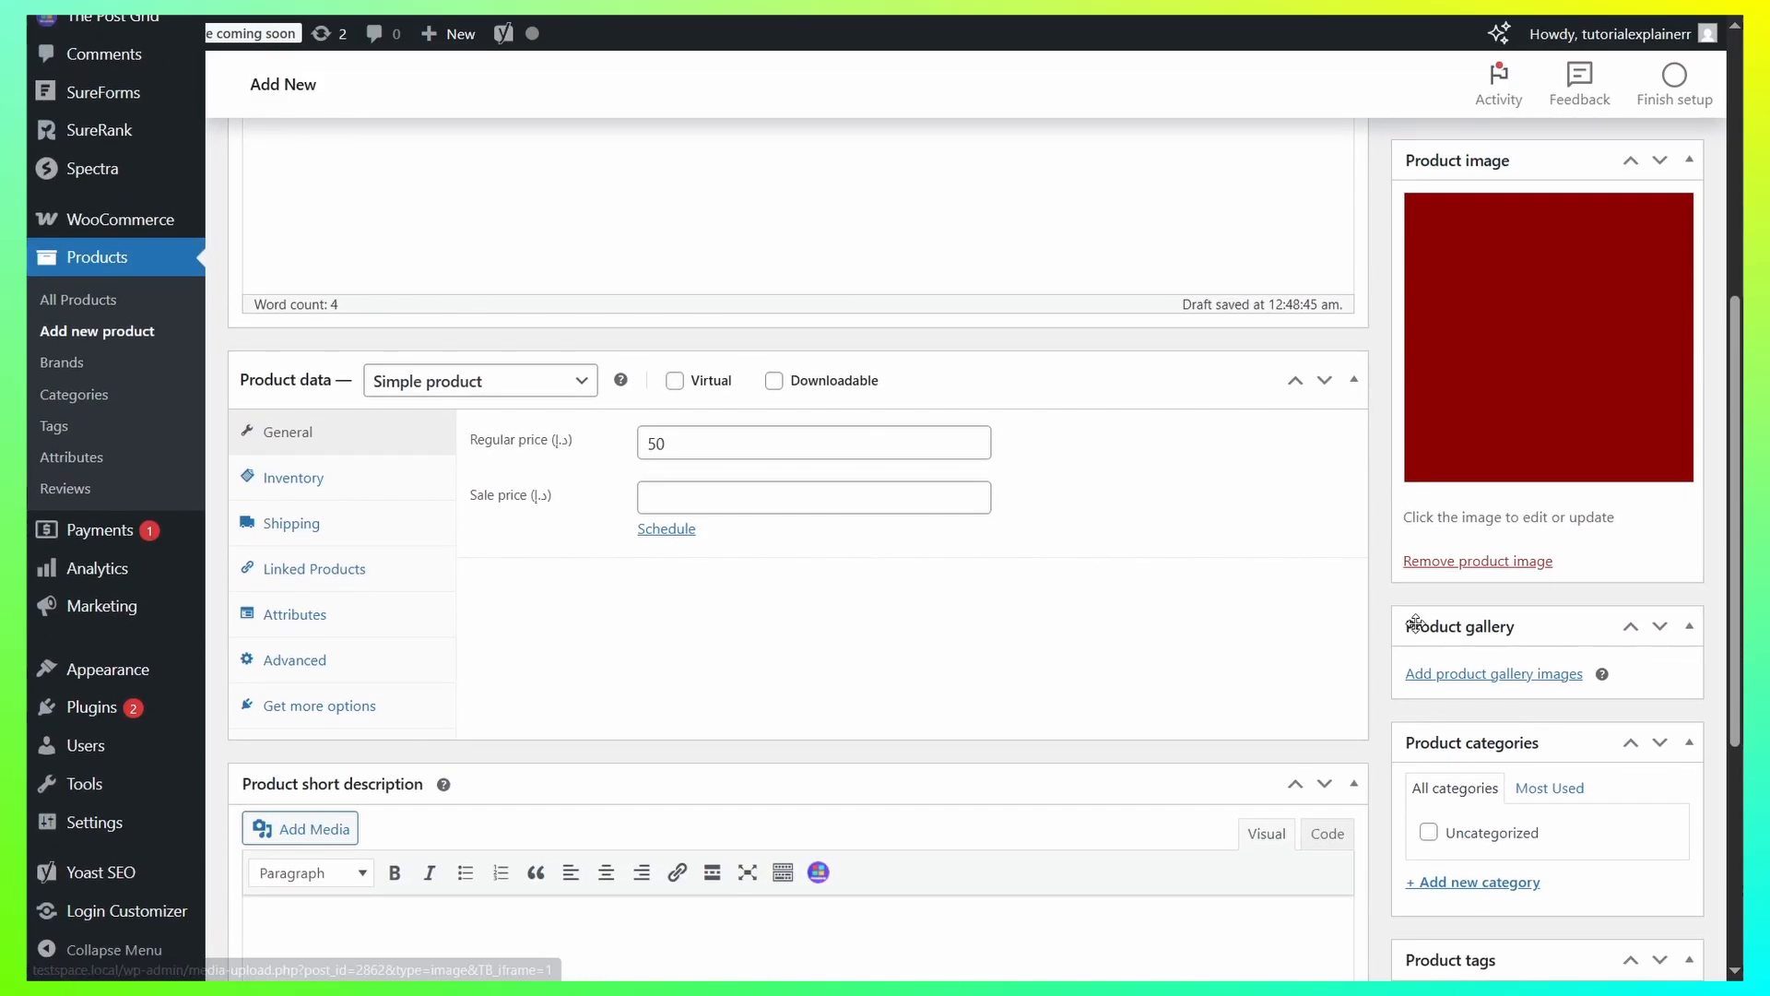
left_click(1501, 673)
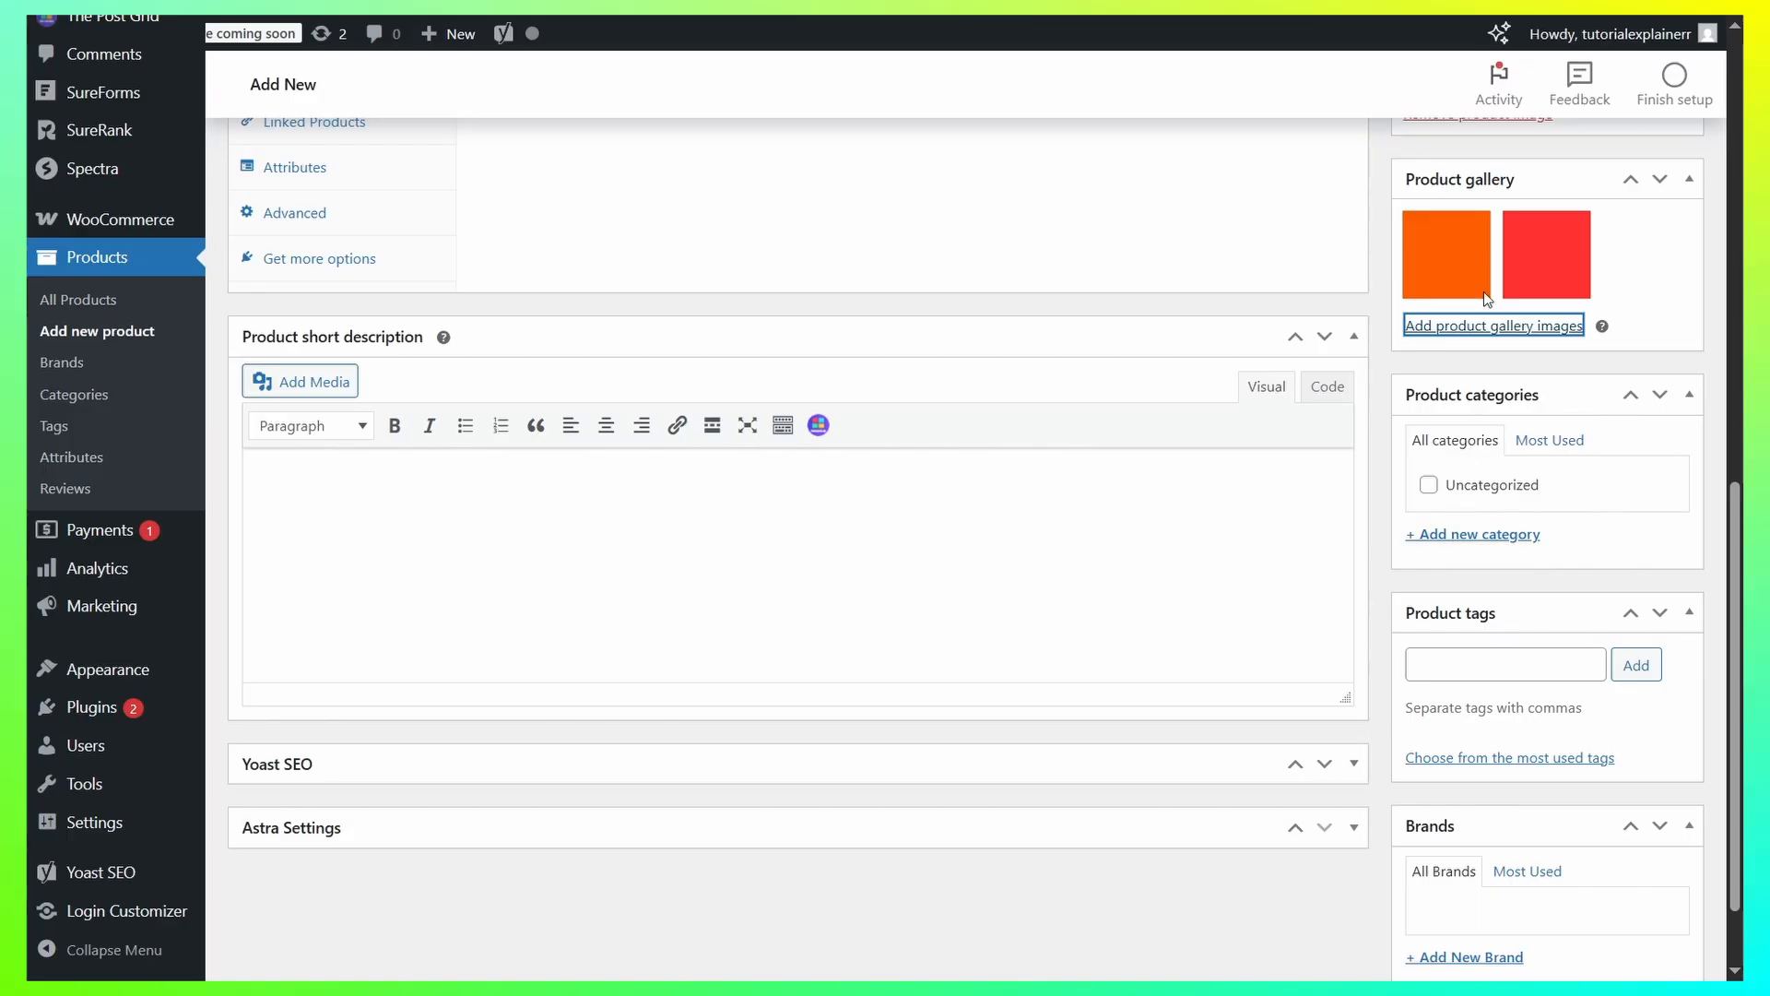
Assign the product to the Uncategorized category and publish it.
left_click(1429, 485)
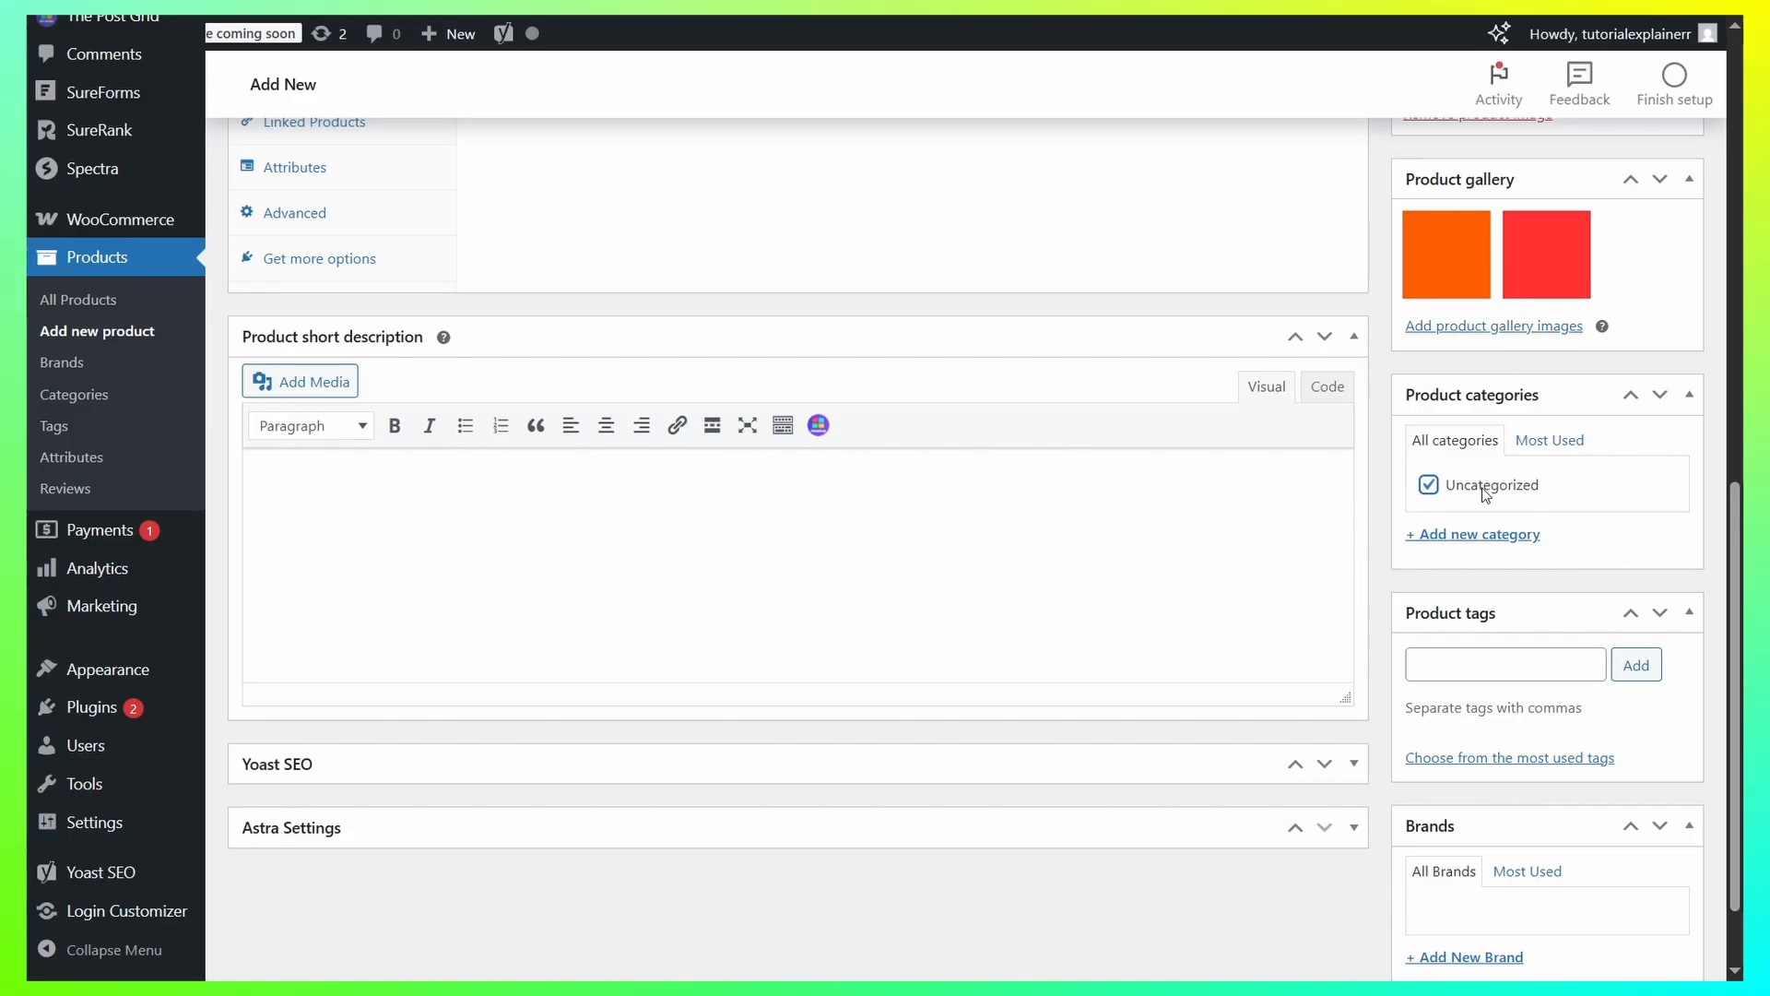
scroll(1556, 474, "down", 1)
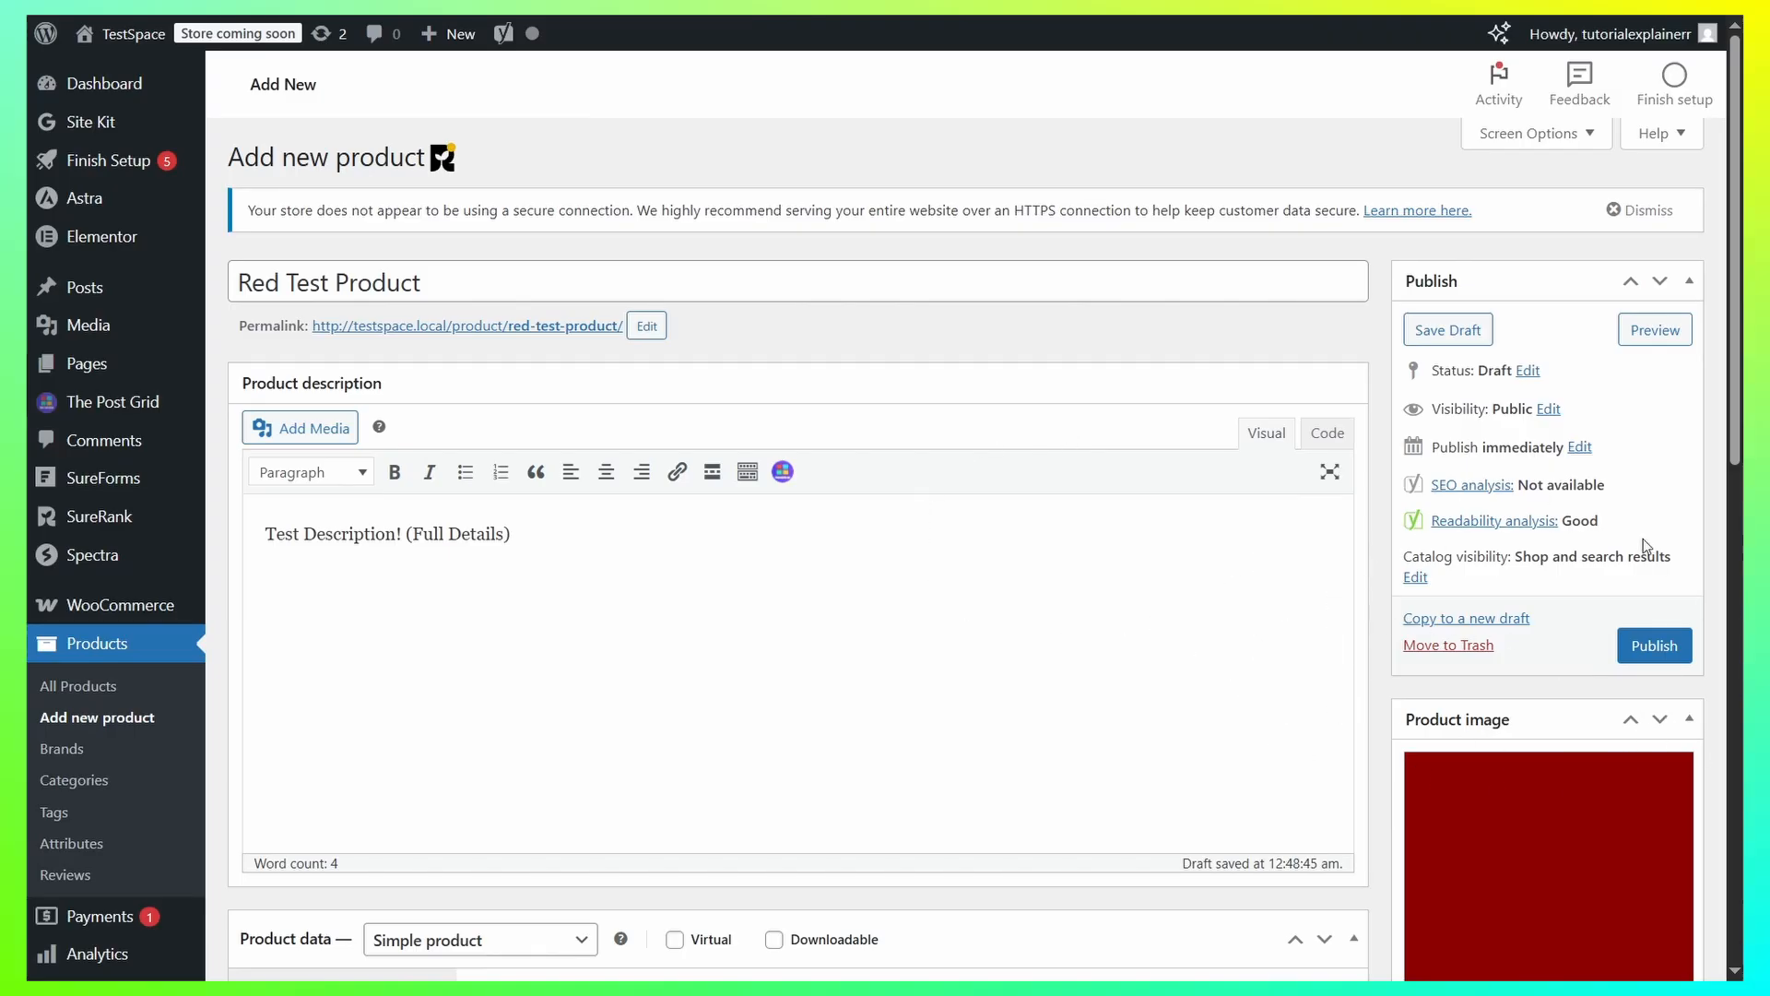
left_click(1636, 644)
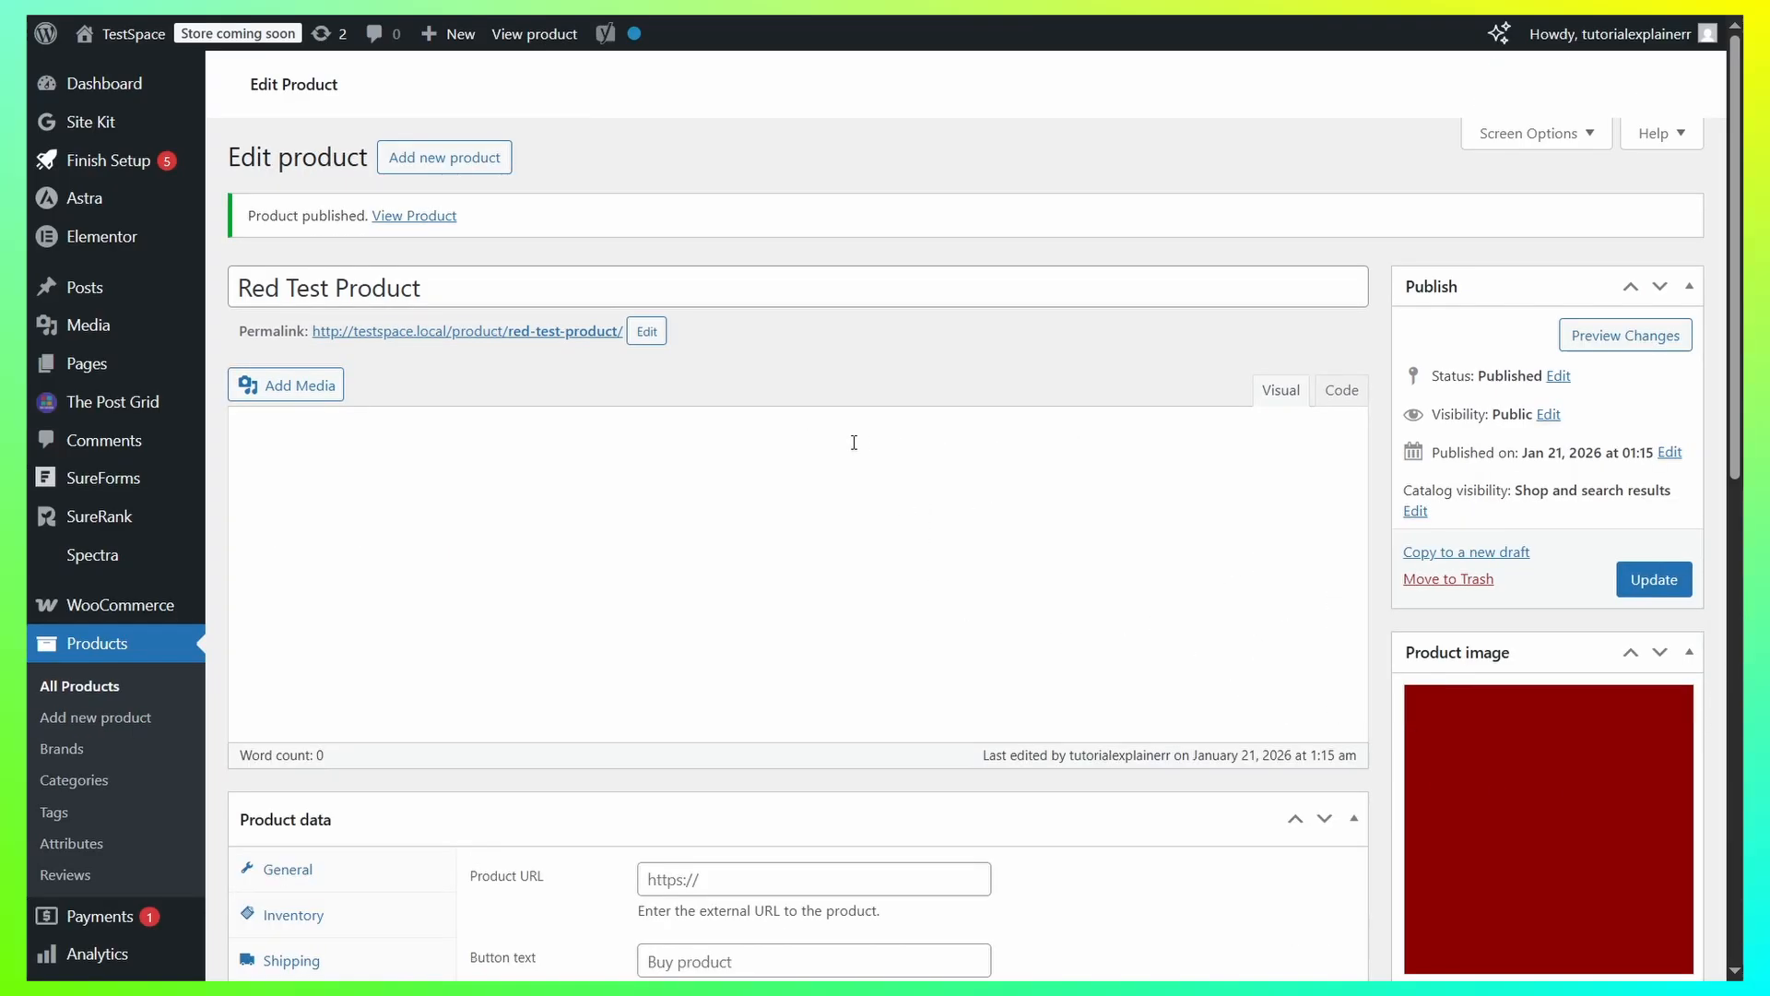